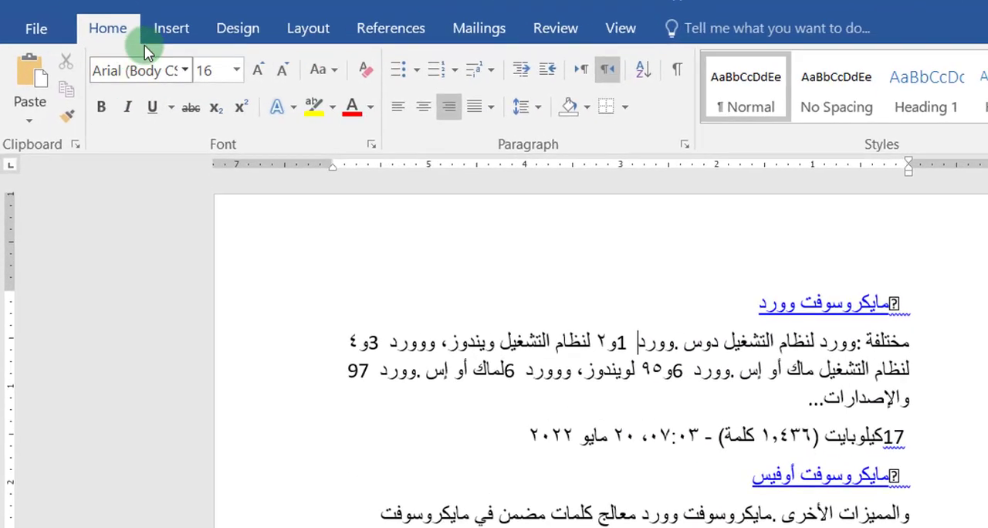
Step: Show the commands for inserting a cover page, blank page or page break
click(137, 43)
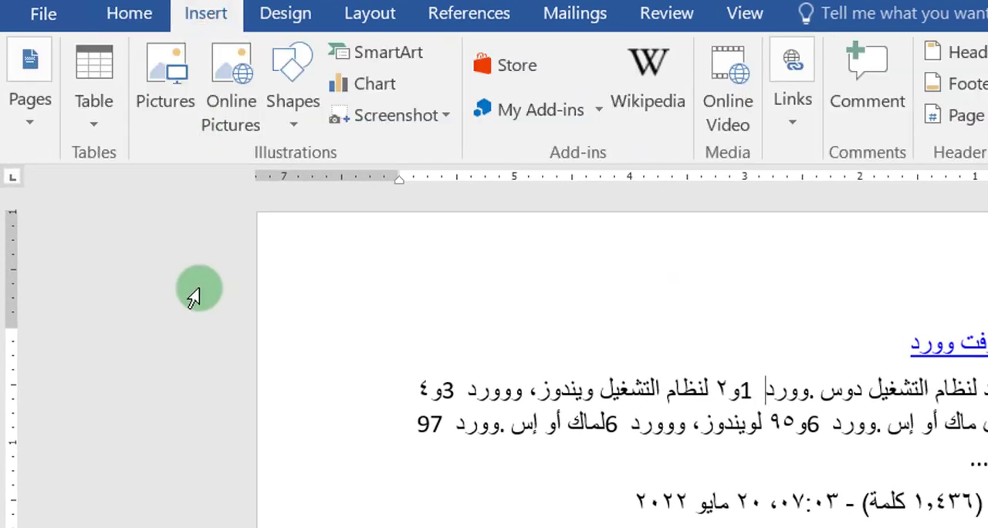
click(37, 128)
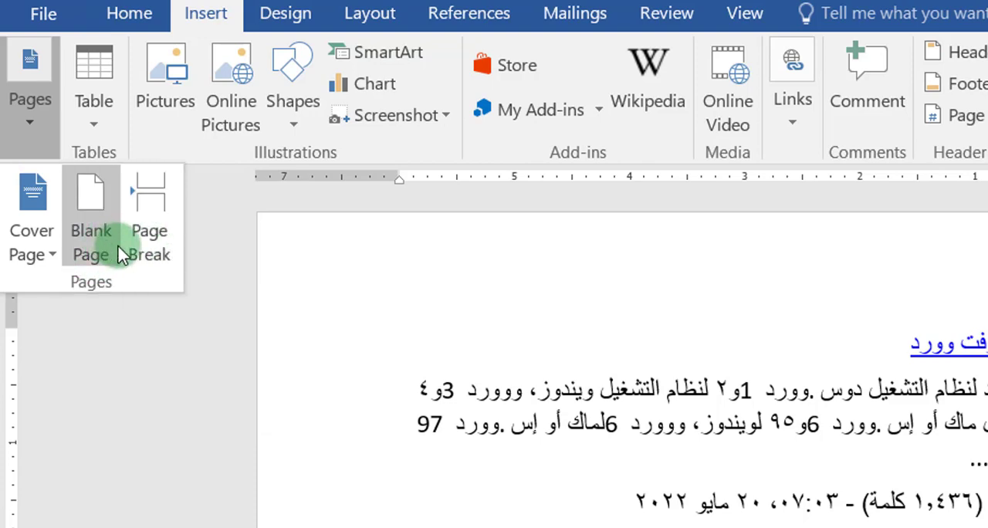
click(706, 345)
Step: Try moving the "مايكروسوفت آوتلوك" section down with empty paragraphs after the "٢٢ سبتمبر ٢٠٢٢" line, and remove those paragraphs
scroll(772, 386, down, 3)
scroll(834, 418, down, 8)
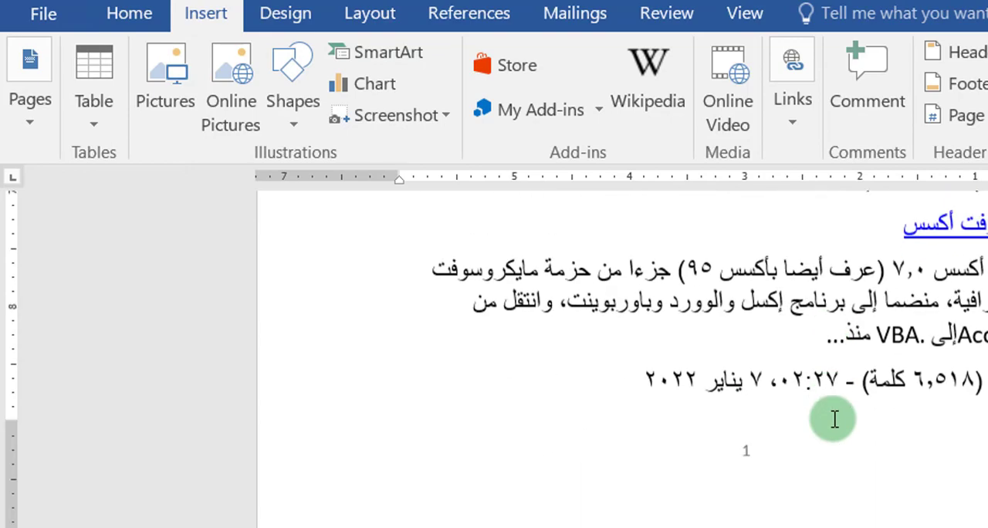
scroll(835, 418, up, 4)
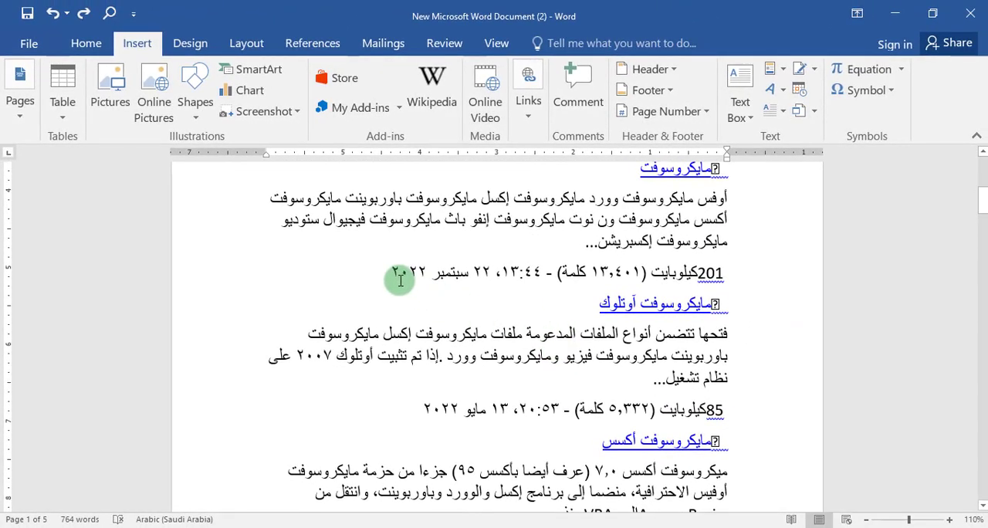
click(389, 272)
key(Return)
key(Return)
key(Return)
key(Return)
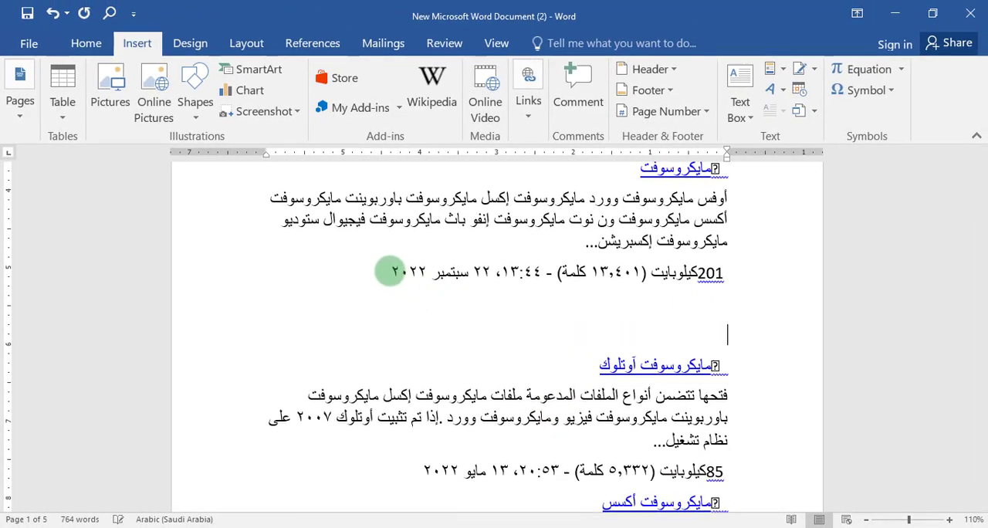
scroll(441, 289, down, 2)
scroll(441, 289, up, 1)
scroll(441, 289, up, 1)
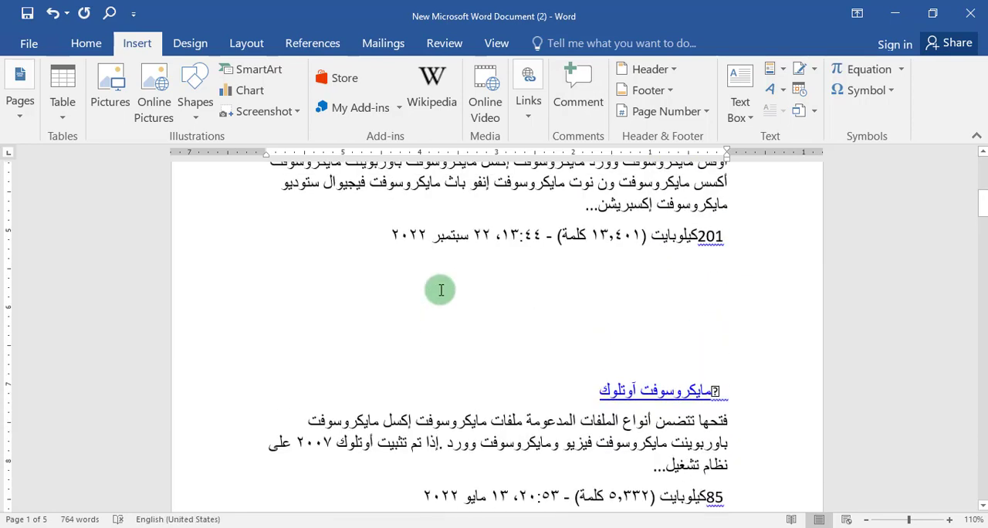
key(BackSpace)
key(BackSpace)
key(BackSpace)
key(BackSpace)
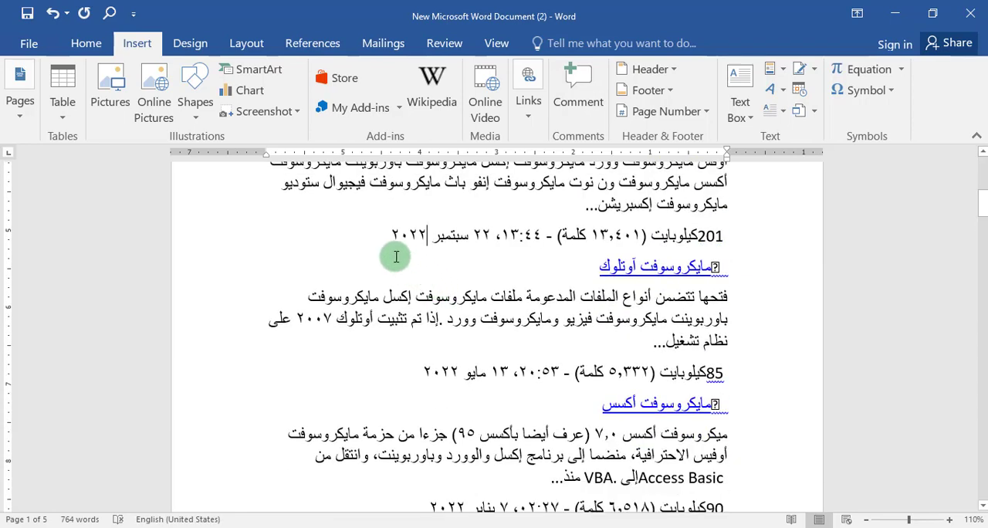
Step: Insert a page break after the "٢٢ سبتمبر ٢٠٢٢" line so the "مايكروسوفت آوتلوك" section starts on a new page
click(31, 115)
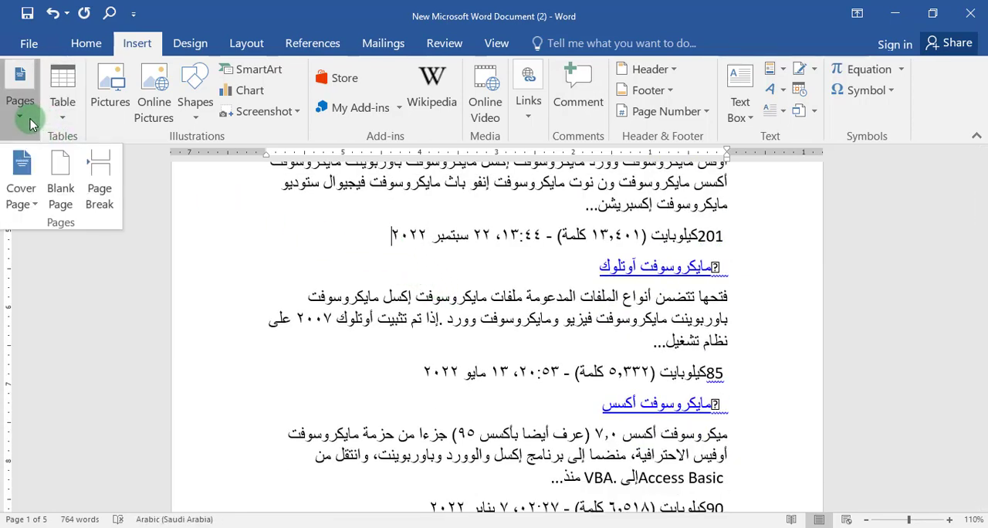
click(99, 176)
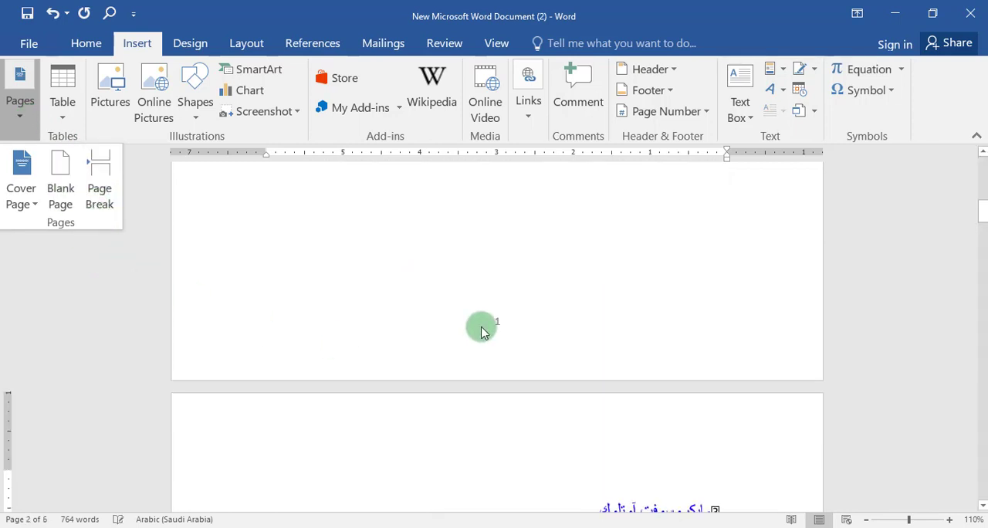
scroll(481, 326, up, 3)
scroll(481, 326, down, 5)
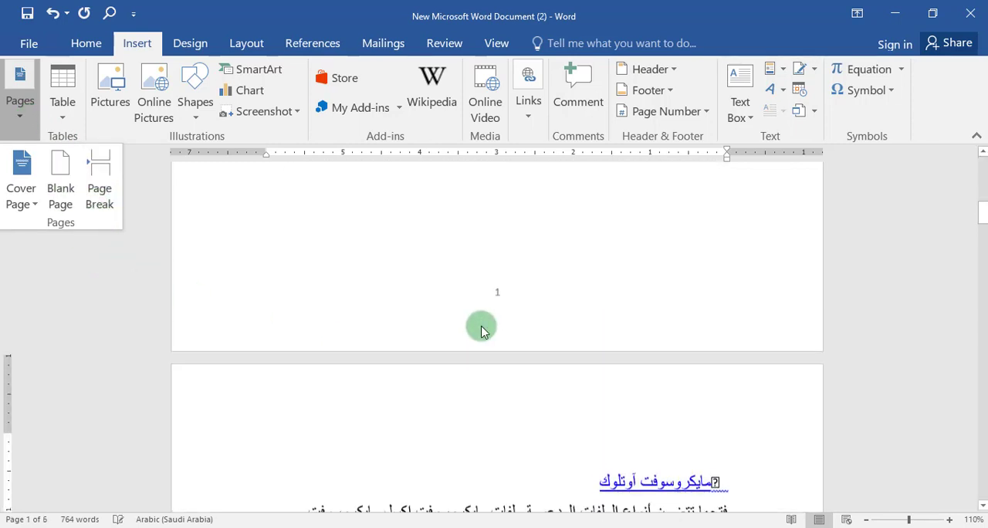
scroll(481, 326, down, 1)
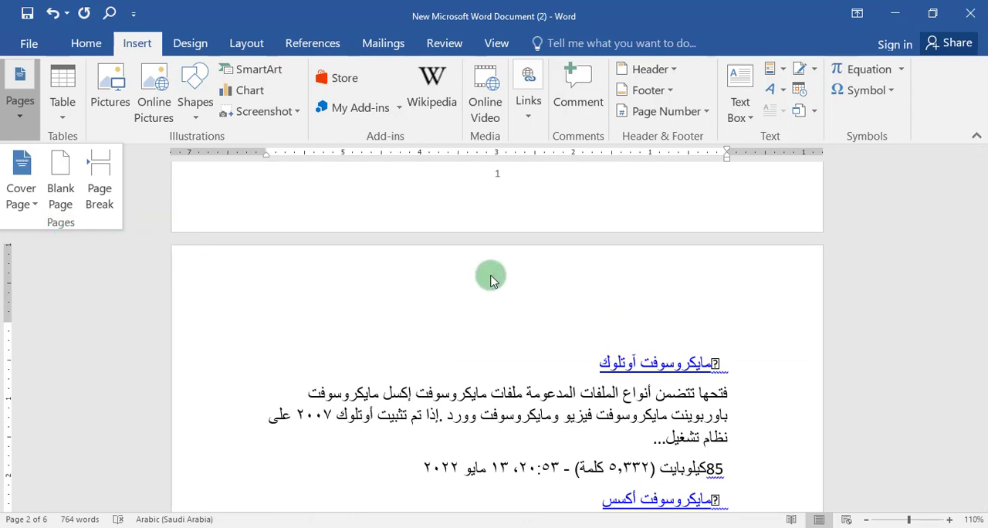
scroll(493, 278, down, 15)
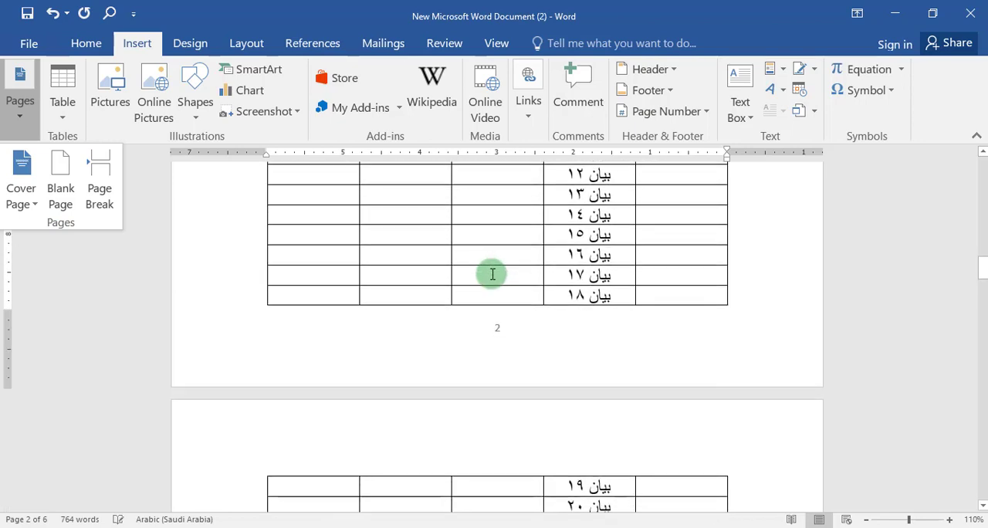
scroll(491, 274, up, 15)
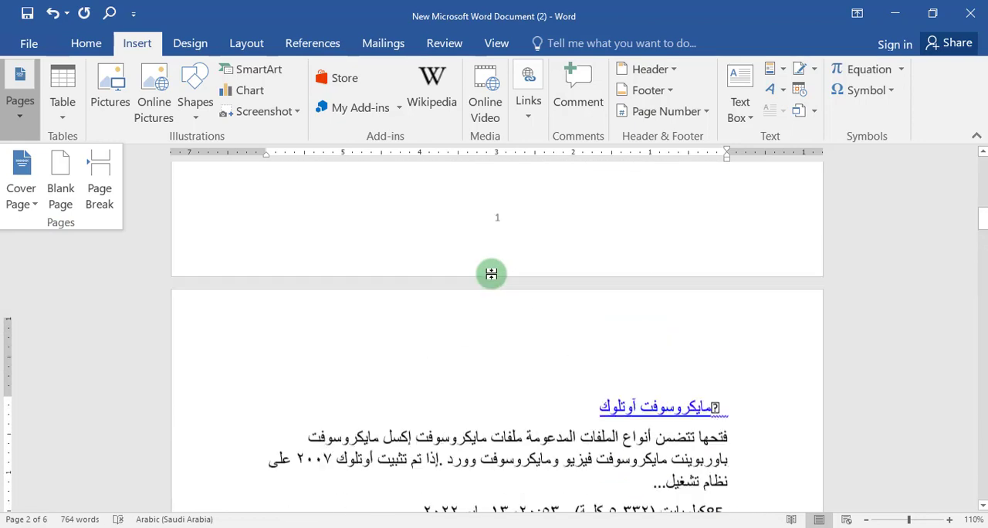
Step: Insert a blank page directly after the "مايكروسوفت أوفيس" heading on the first page
scroll(491, 274, up, 1)
scroll(528, 225, up, 5)
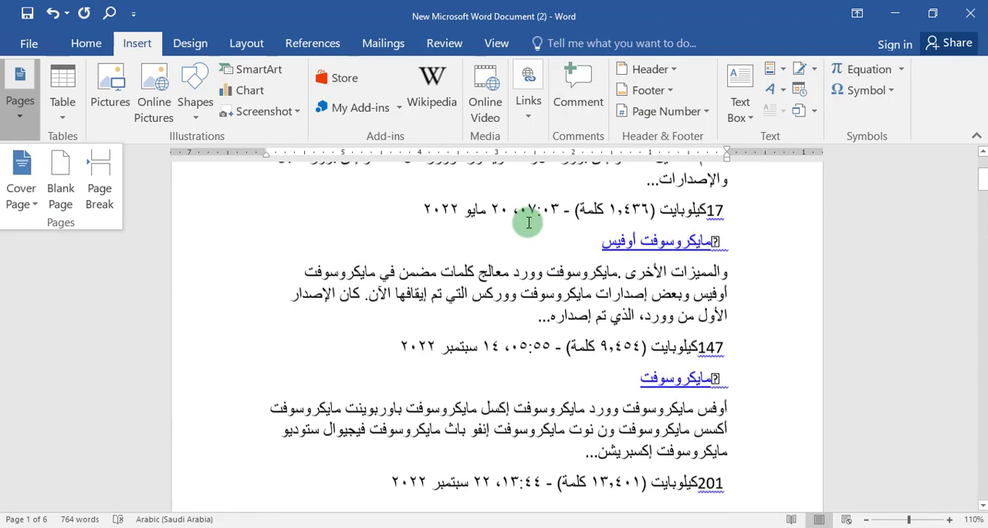
click(595, 242)
click(28, 121)
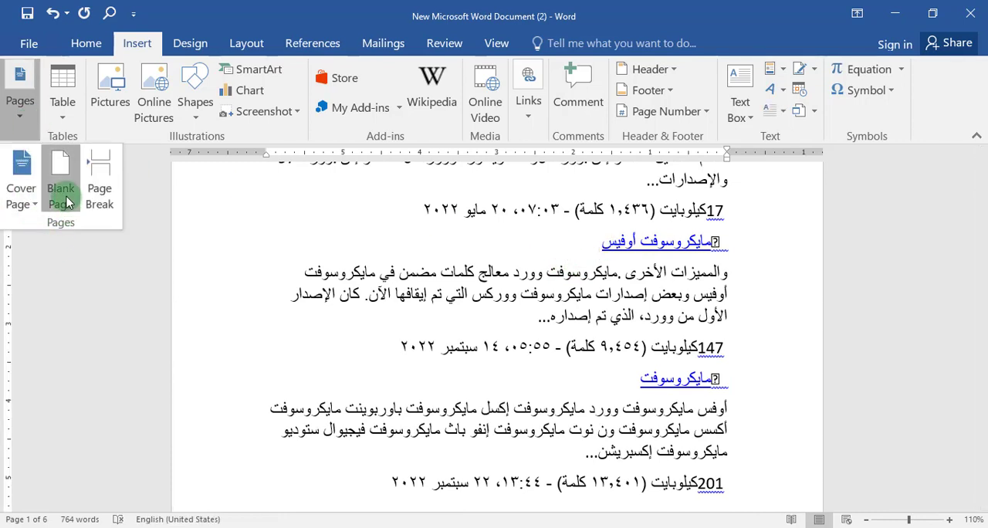
click(62, 196)
Step: Examine how the inserted blank page separates the "مايكروسوفت أوفيس" heading from its paragraph
scroll(662, 374, up, 6)
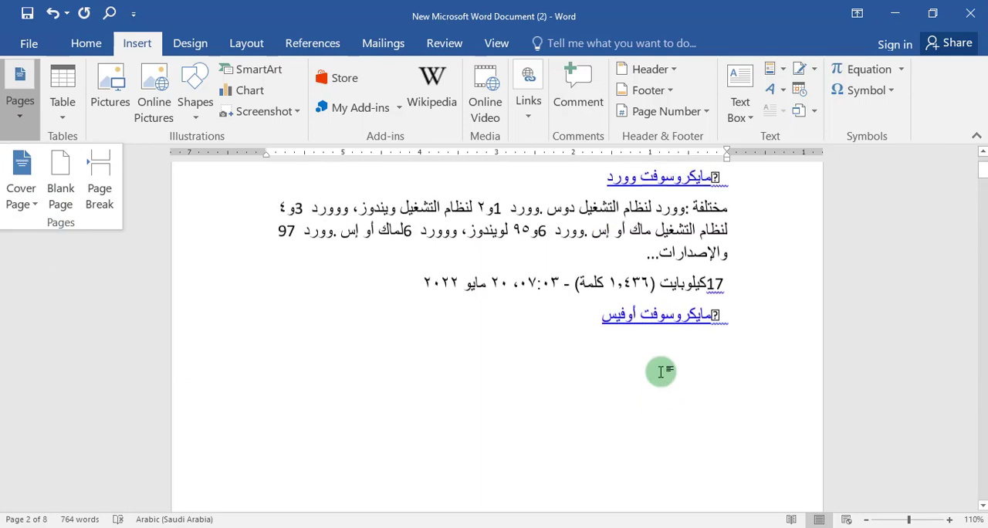
scroll(660, 372, down, 5)
scroll(660, 372, down, 3)
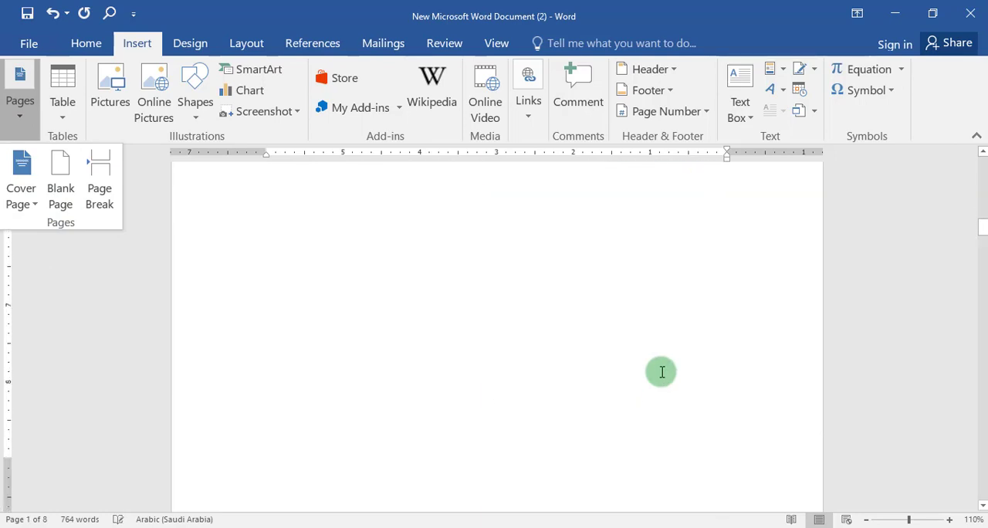
scroll(661, 372, down, 10)
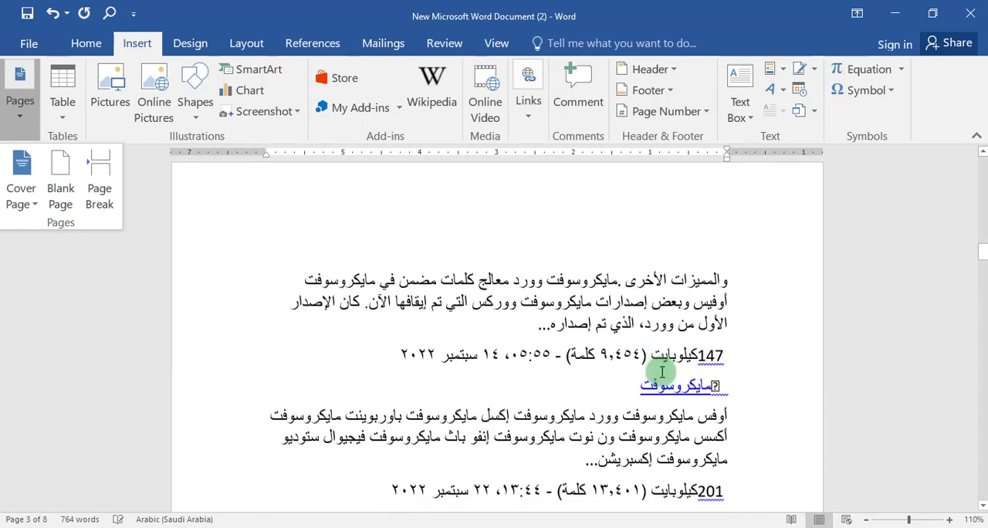
scroll(661, 372, down, 5)
scroll(661, 372, up, 10)
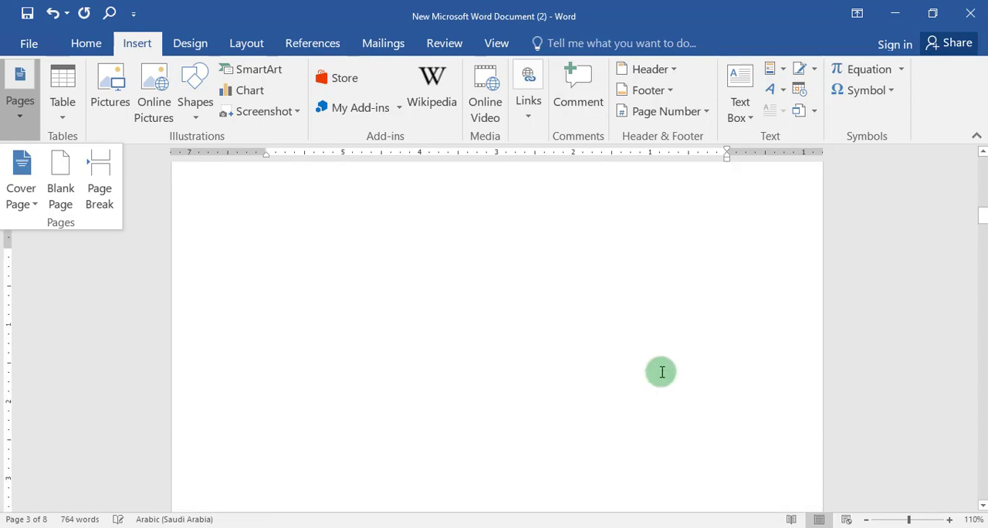
scroll(662, 372, up, 5)
scroll(661, 372, up, 5)
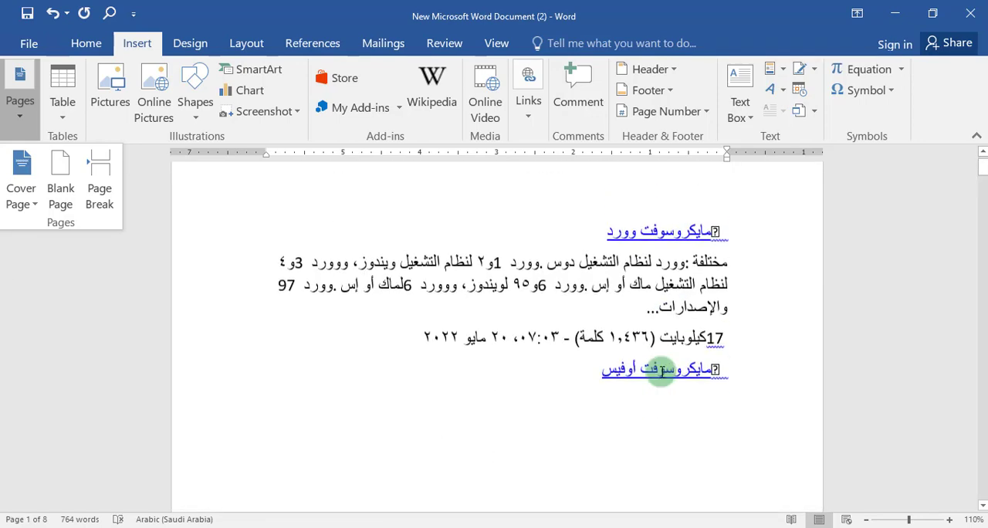
scroll(606, 412, down, 10)
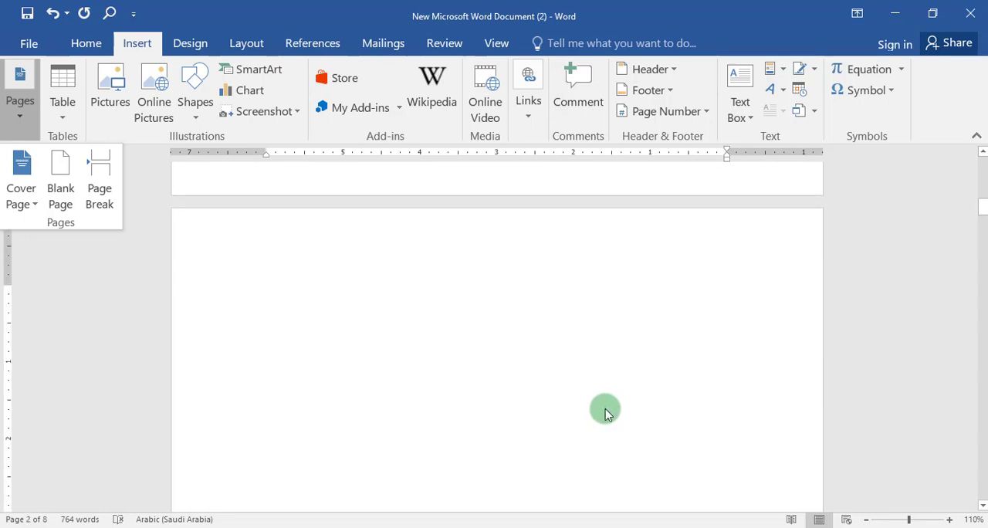
Step: Undo the blank page and page break insertions and return to the start of the document
click(54, 13)
click(55, 13)
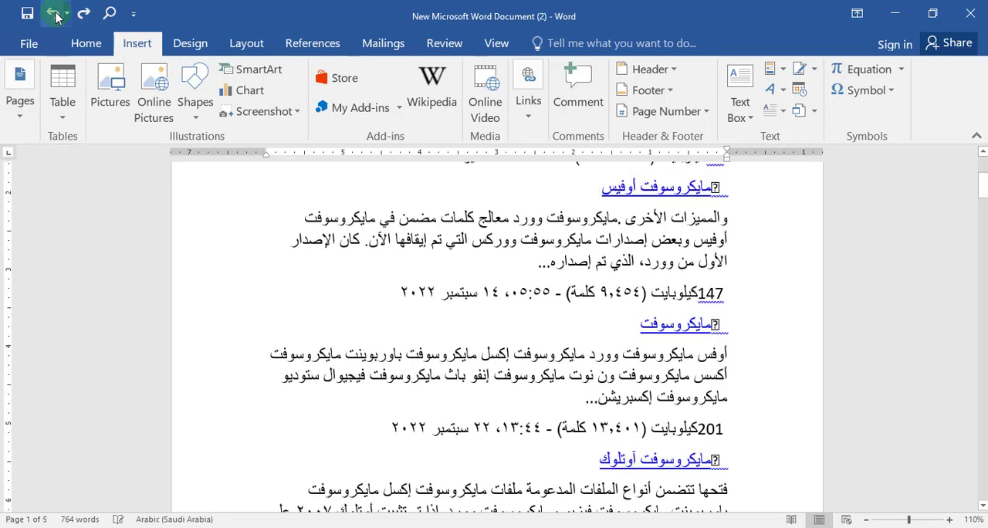
scroll(574, 311, up, 3)
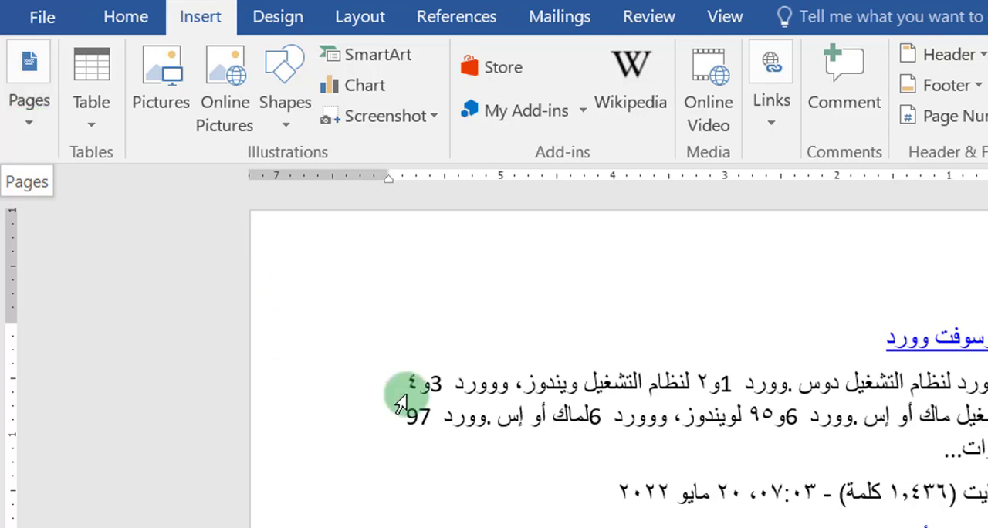
Step: Insert the built-in cover page design with a dark vertical band and curved grass-like lines
click(26, 133)
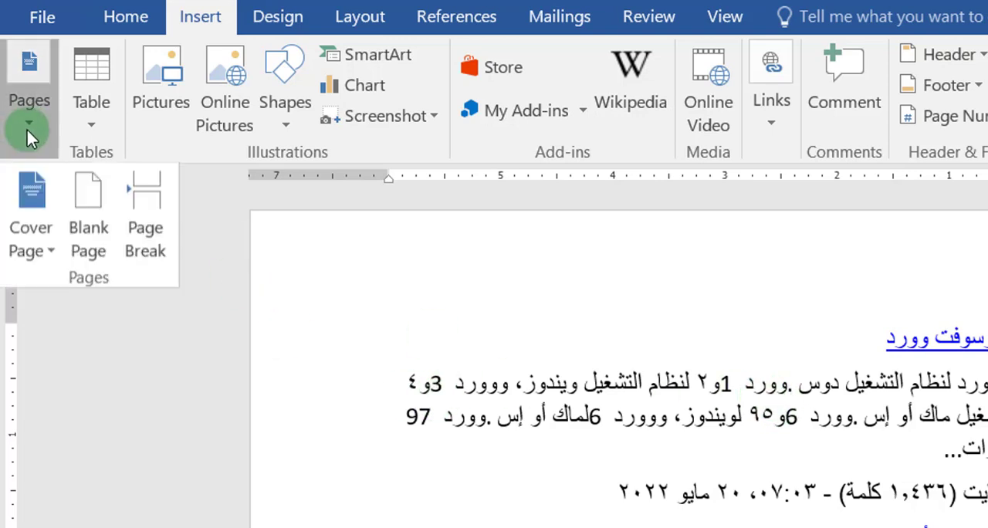
click(50, 255)
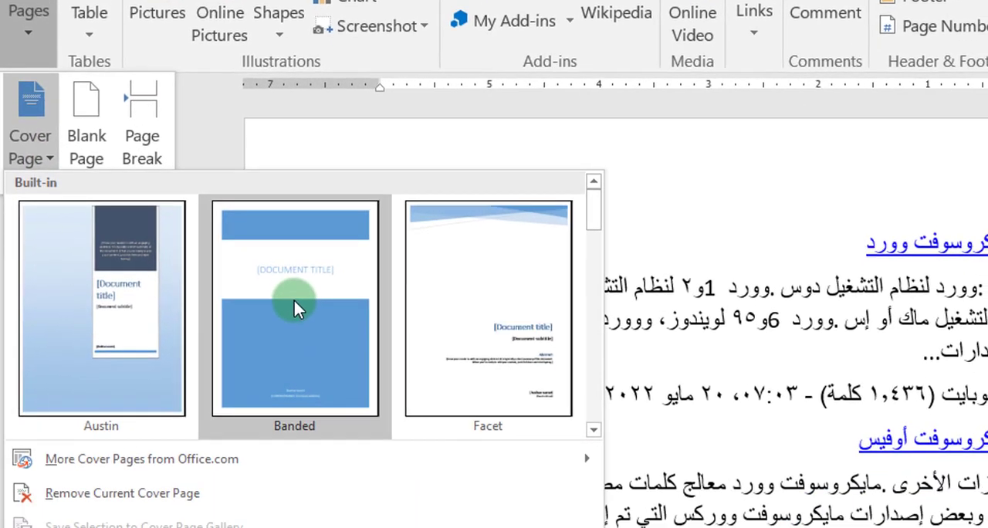
scroll(431, 254, down, 5)
scroll(430, 254, up, 5)
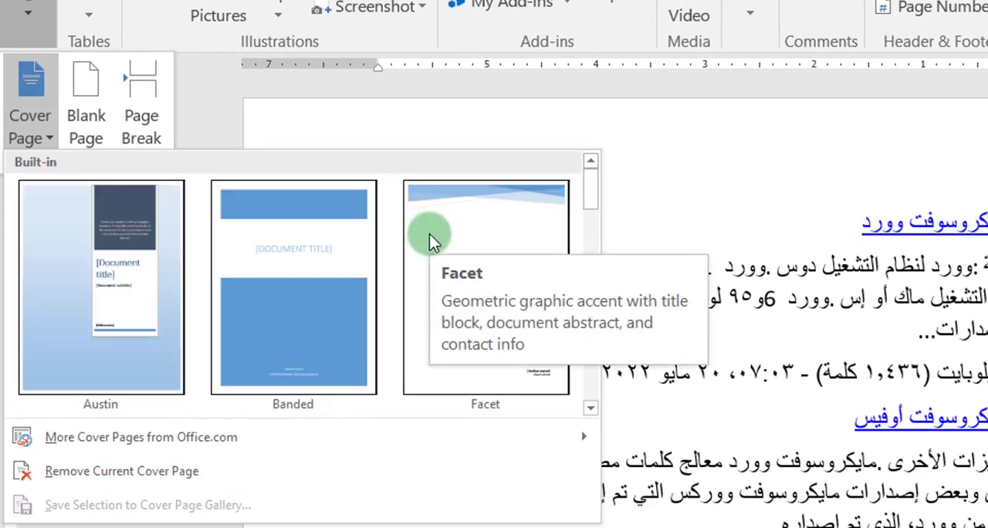
scroll(339, 261, down, 5)
scroll(339, 261, up, 3)
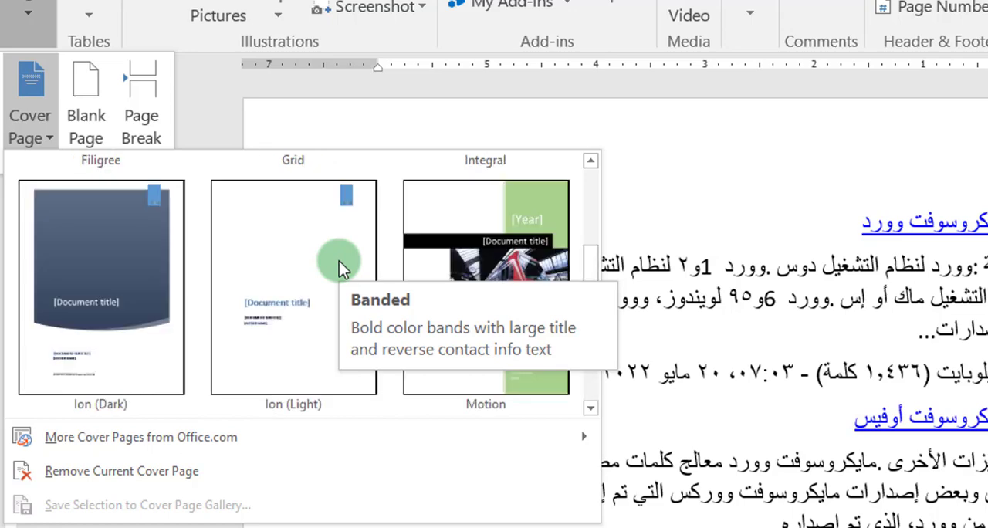
scroll(339, 261, down, 5)
key(Escape)
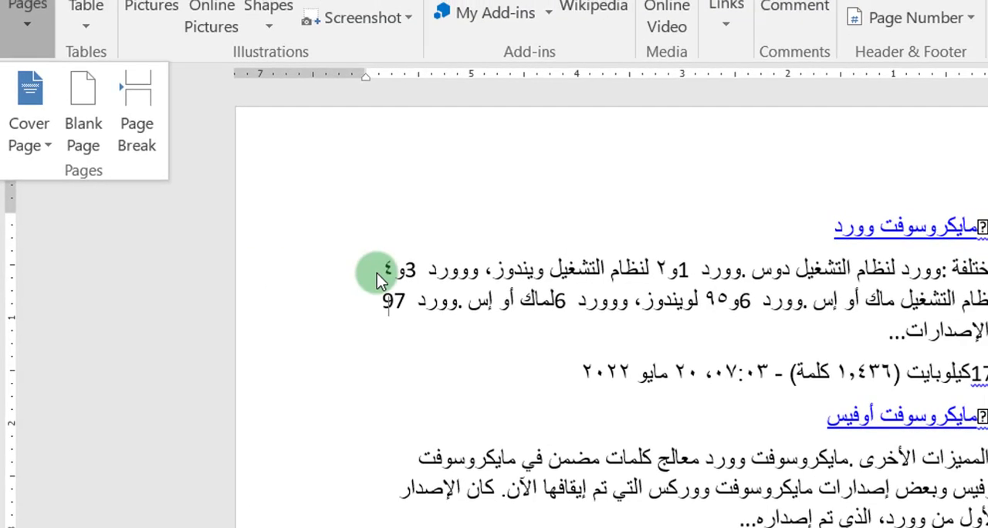
Step: Review the document from the new cover page through the following text and table pages, and return to the cover
scroll(629, 366, down, 5)
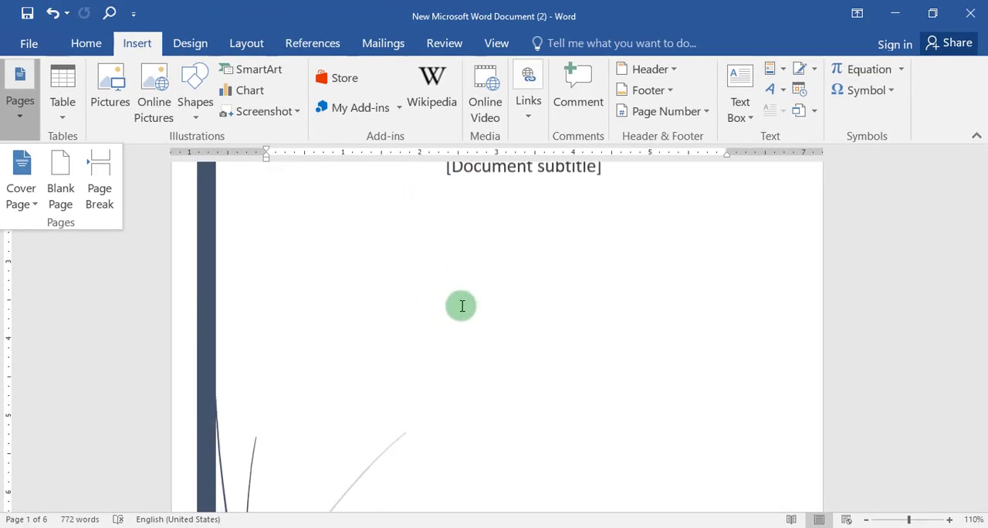
scroll(462, 306, down, 10)
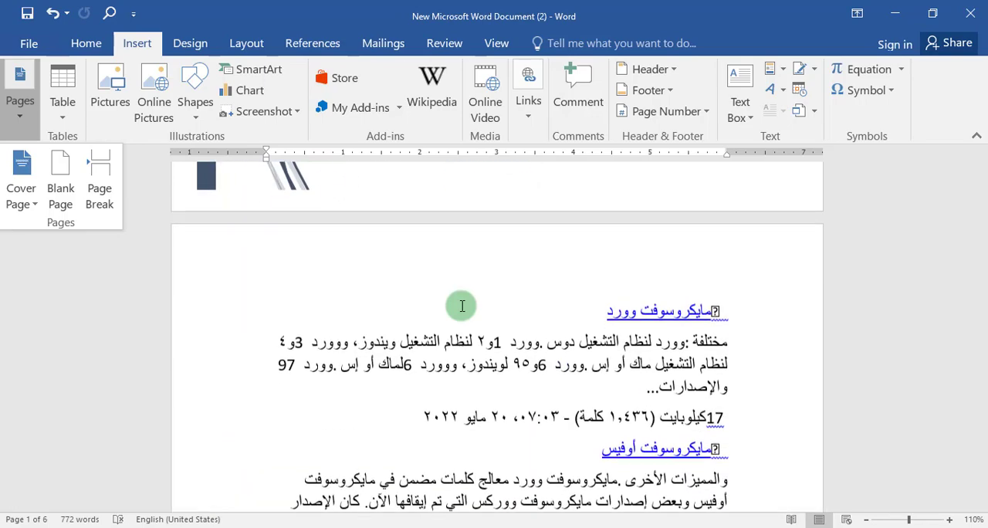
scroll(462, 306, down, 10)
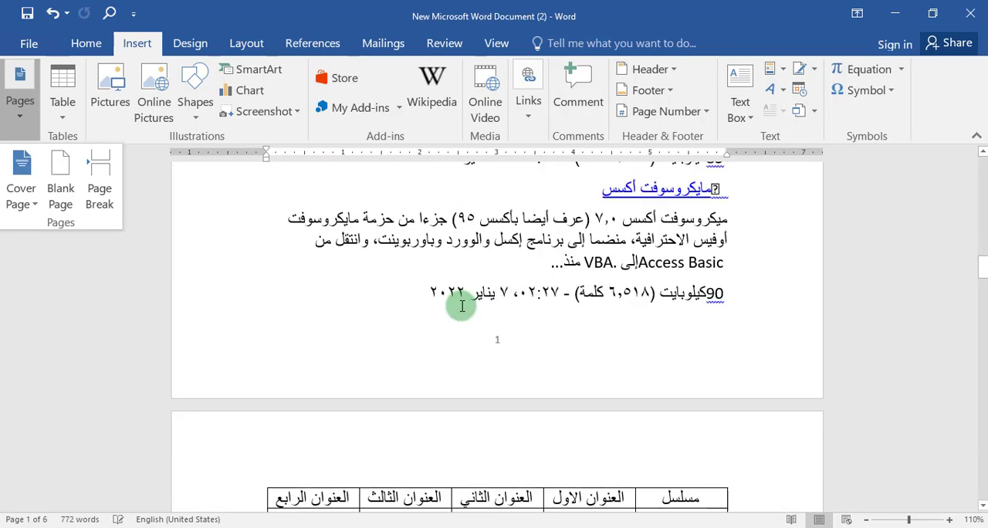
scroll(461, 305, down, 10)
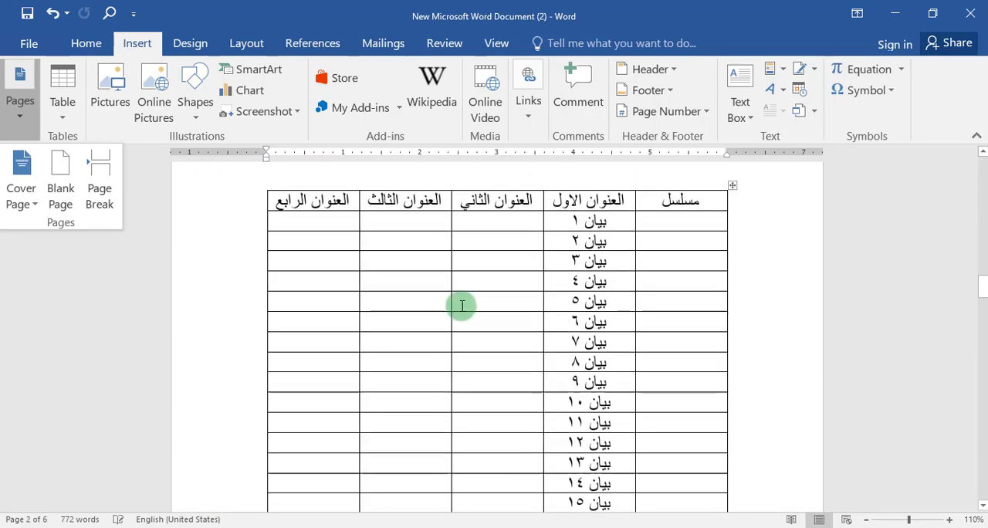
scroll(462, 305, down, 10)
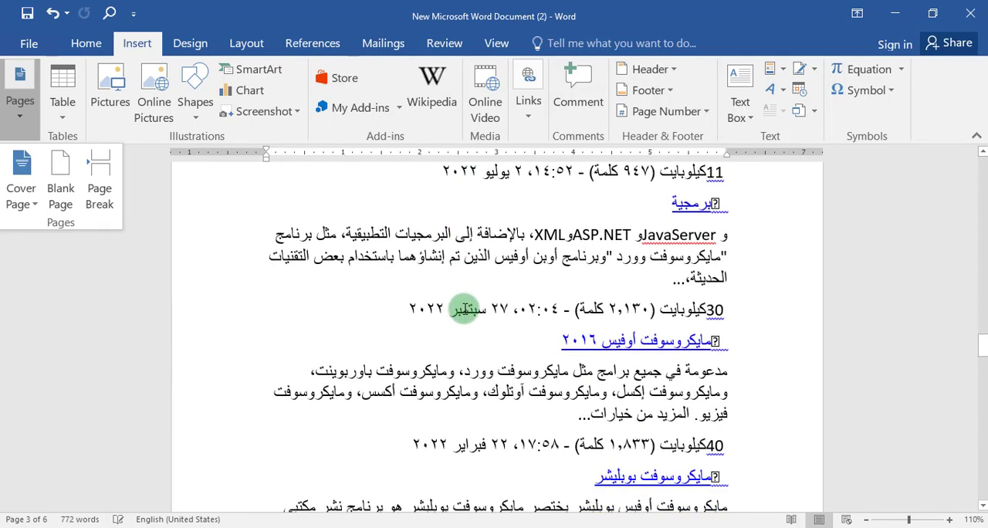
scroll(465, 309, down, 5)
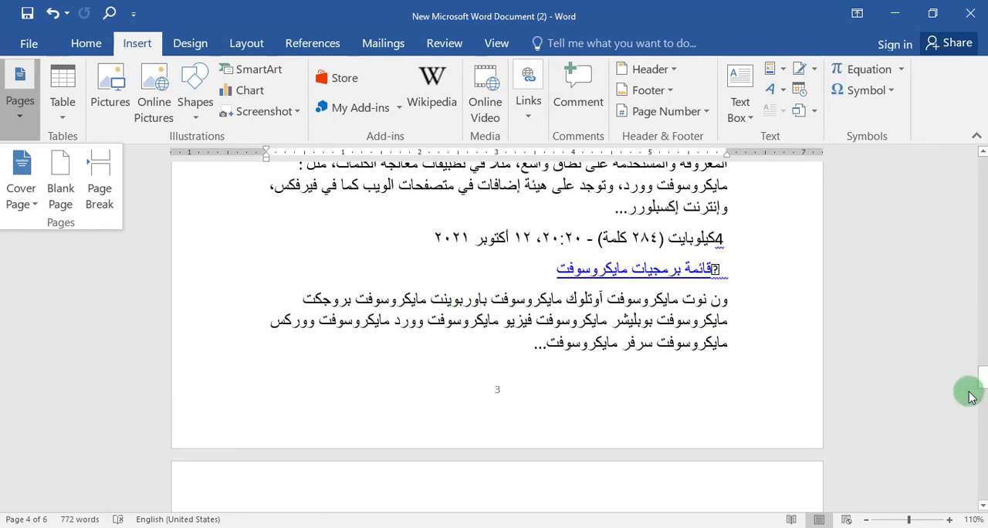
drag(980, 382, 977, 166)
scroll(364, 331, down, 3)
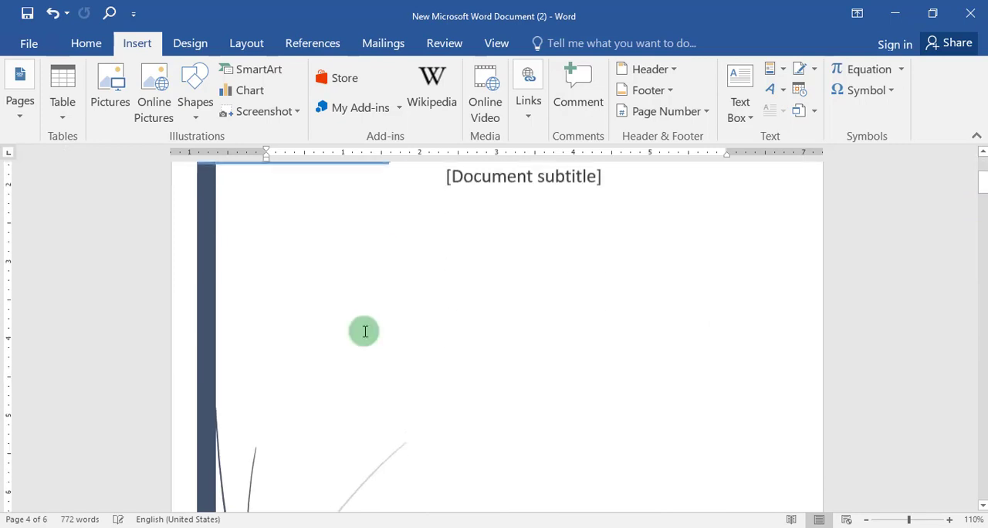
Step: Replace the cover page title with "عنوان الشركة"
scroll(365, 331, down, 10)
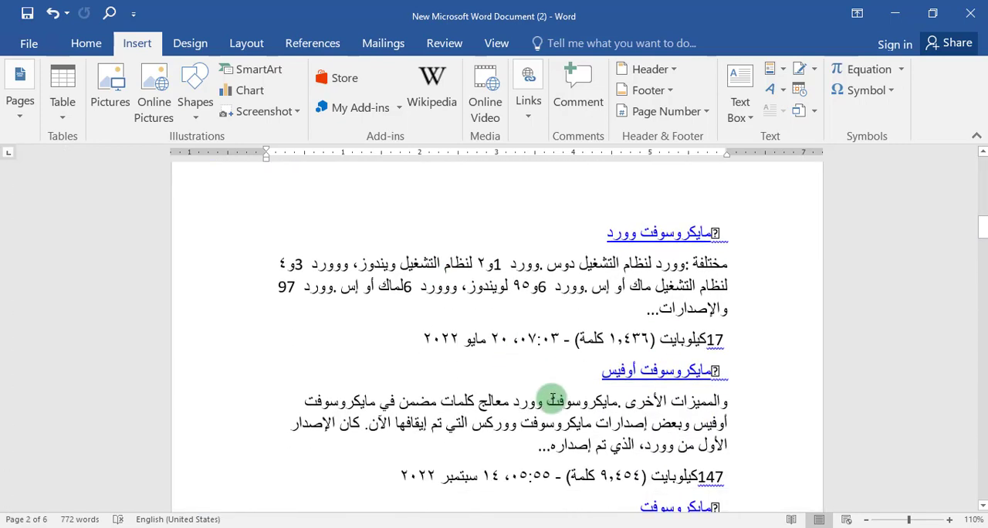
scroll(553, 400, up, 10)
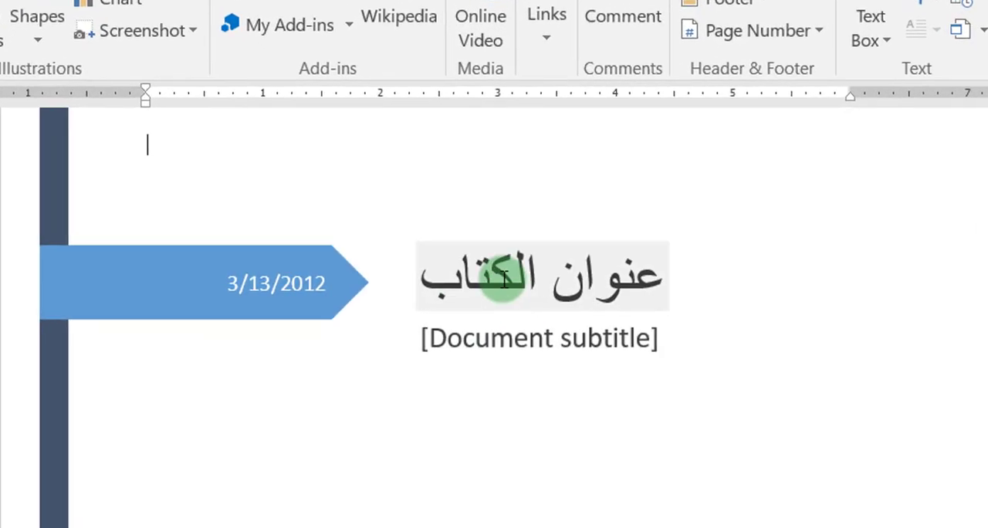
click(506, 194)
click(625, 265)
drag(658, 271, 421, 290)
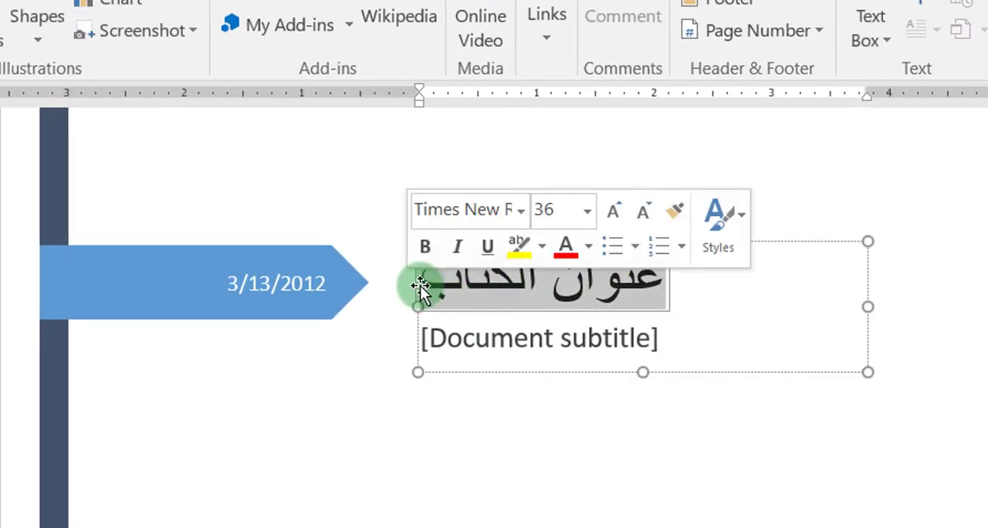
text(uk)
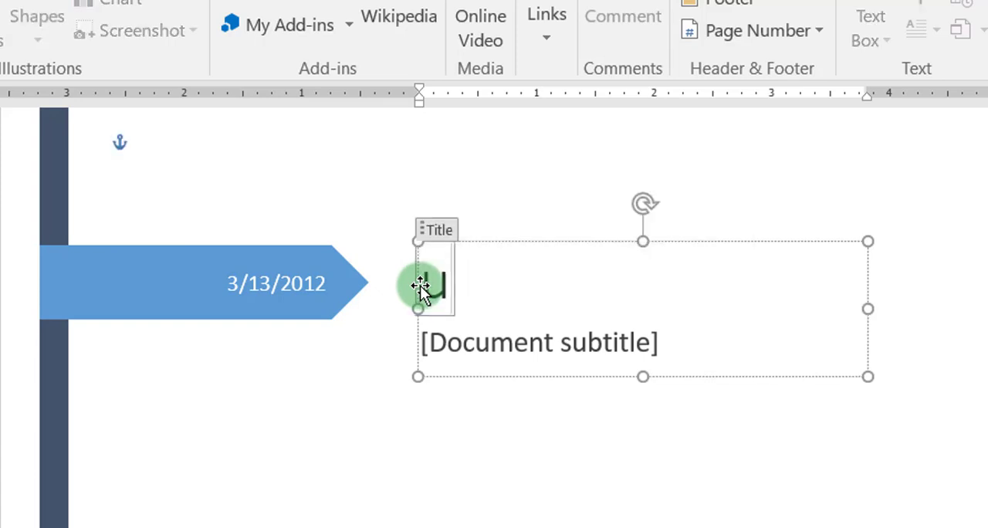
text(ث)
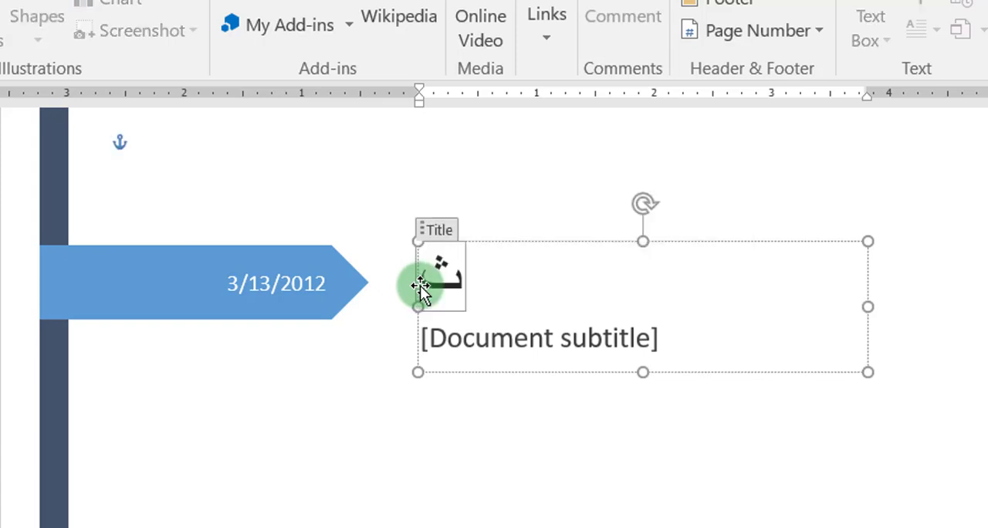
key(BackSpace)
text(ج)
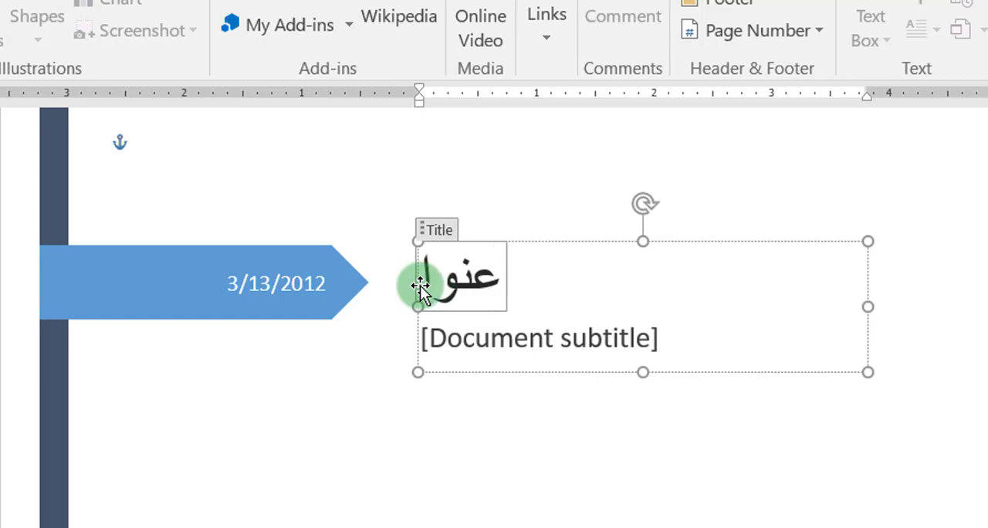
text(نوان الشركة)
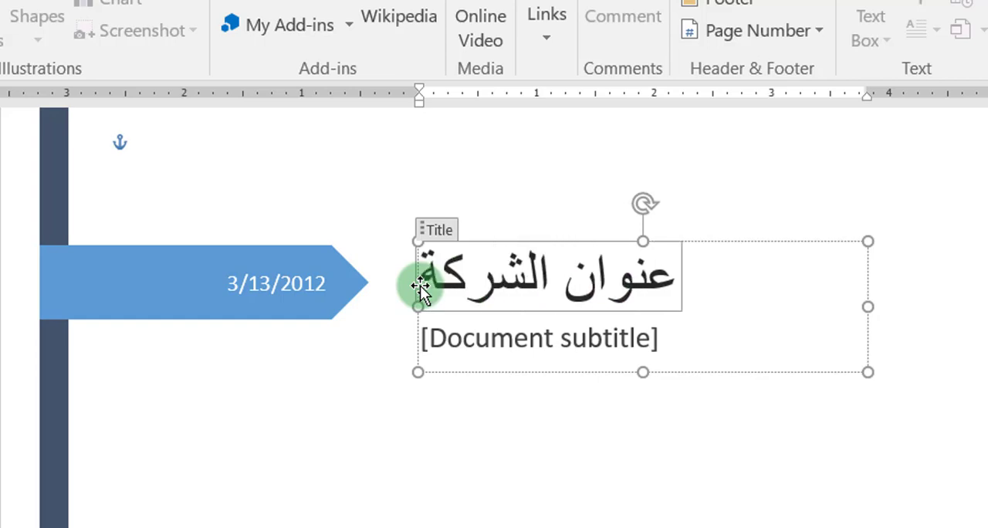
click(442, 449)
Step: Set the date in the cover page's blue arrow banner to 3/22/2012
click(247, 277)
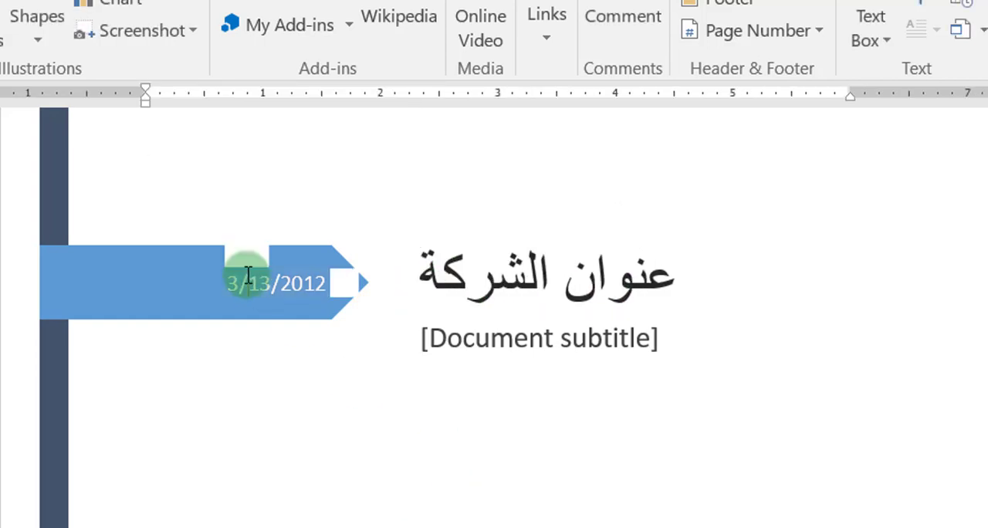
click(247, 260)
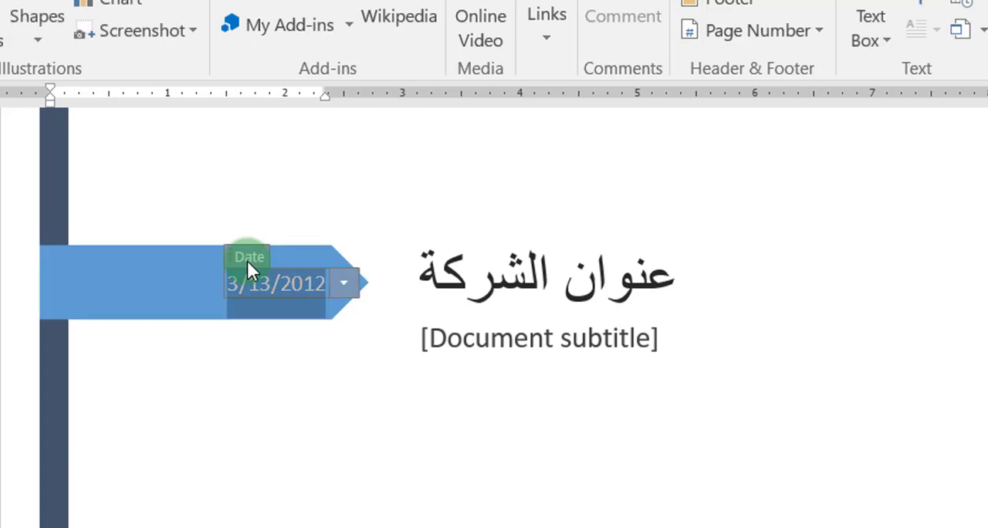
click(345, 283)
click(288, 403)
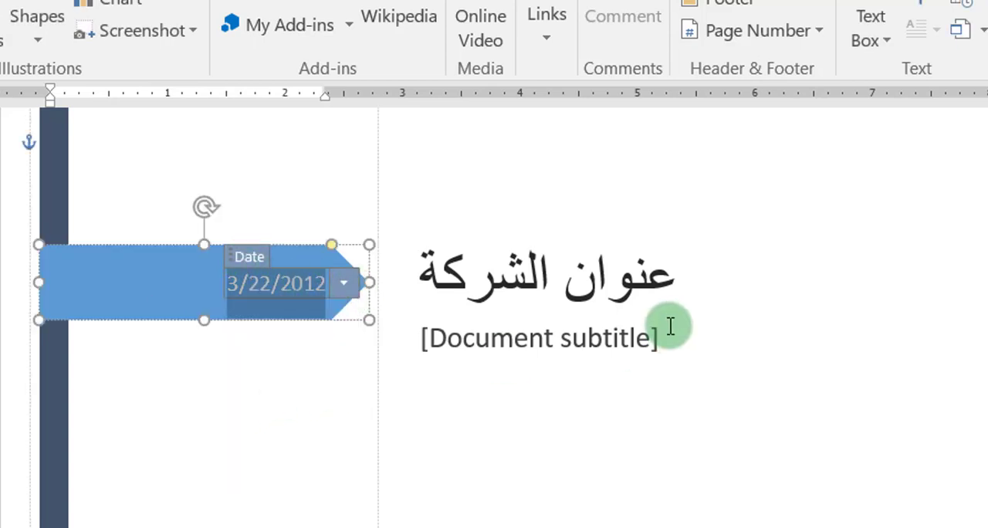
Step: Try the text "يلي" as the cover page subtitle, then delete it to leave the subtitle empty
click(594, 343)
text(يلي)
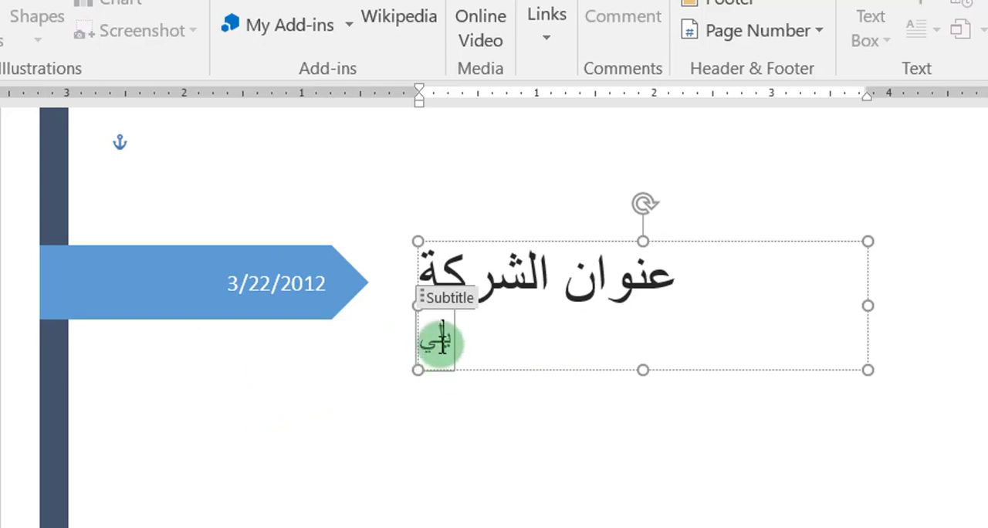
double_click(442, 341)
key(BackSpace)
click(520, 441)
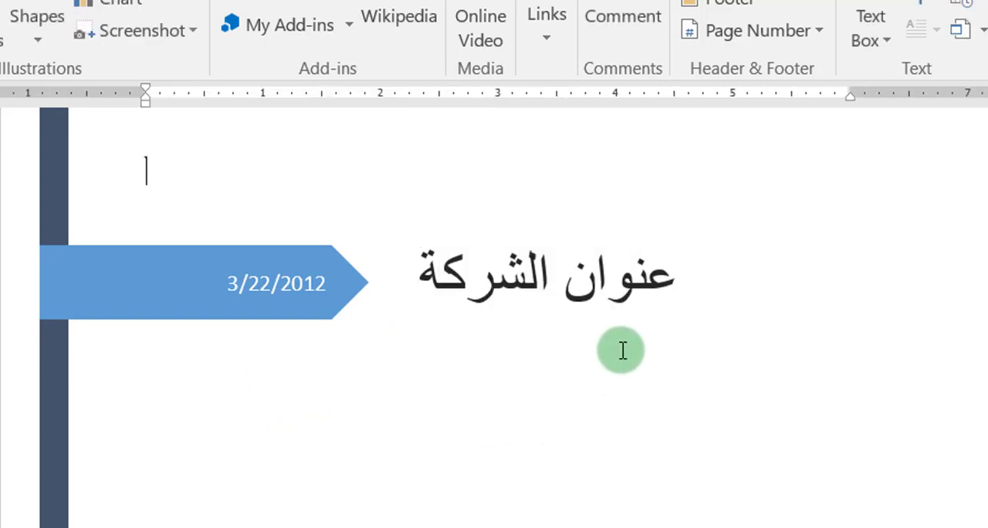
Step: Move the blue arrow-shaped date banner lower on the cover page and slightly away from the vertical band's outer edge
click(611, 291)
click(275, 315)
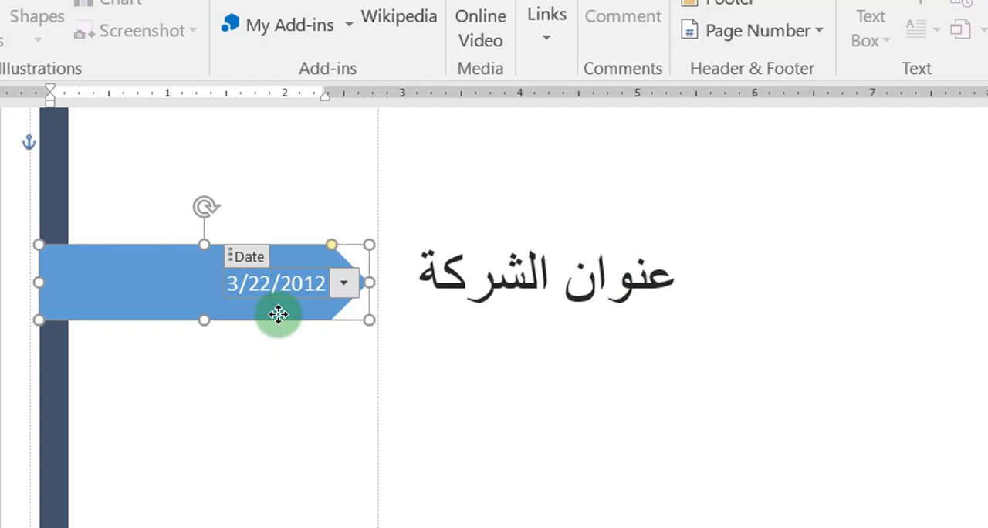
click(277, 314)
drag(278, 314, 297, 387)
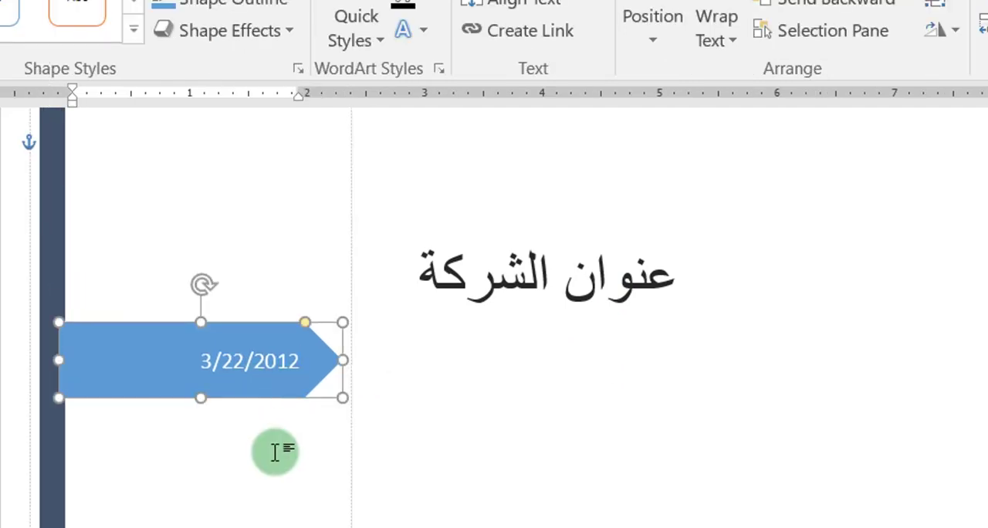
Step: Review the edited cover page from its title and date banner down to the author and company details, and return to its beginning
scroll(280, 525, down, 5)
scroll(161, 490, up, 5)
click(149, 512)
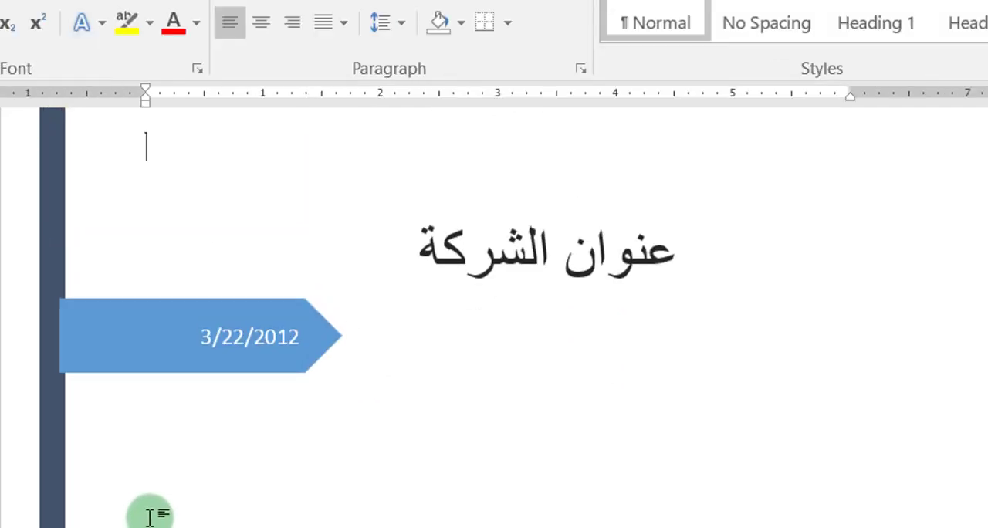
scroll(149, 513, down, 10)
scroll(334, 371, up, 10)
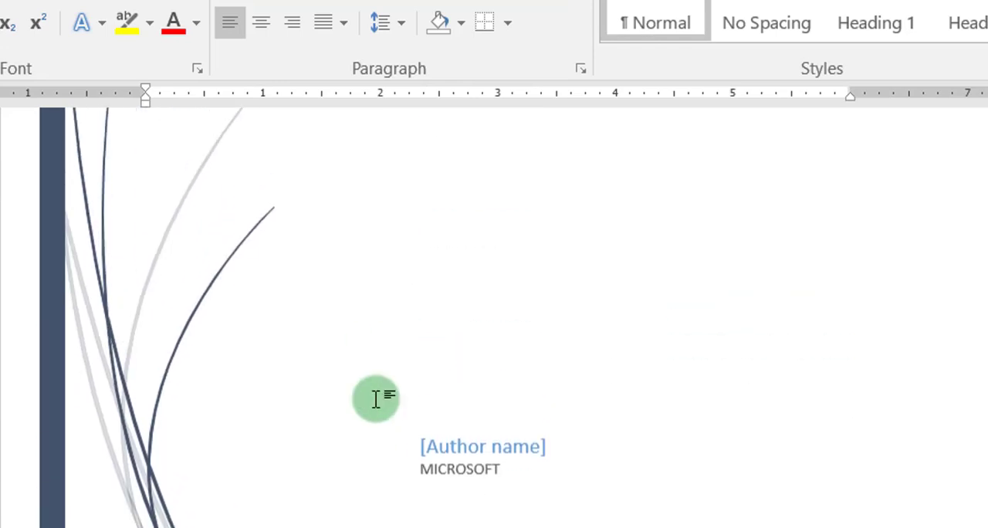
scroll(224, 348, up, 5)
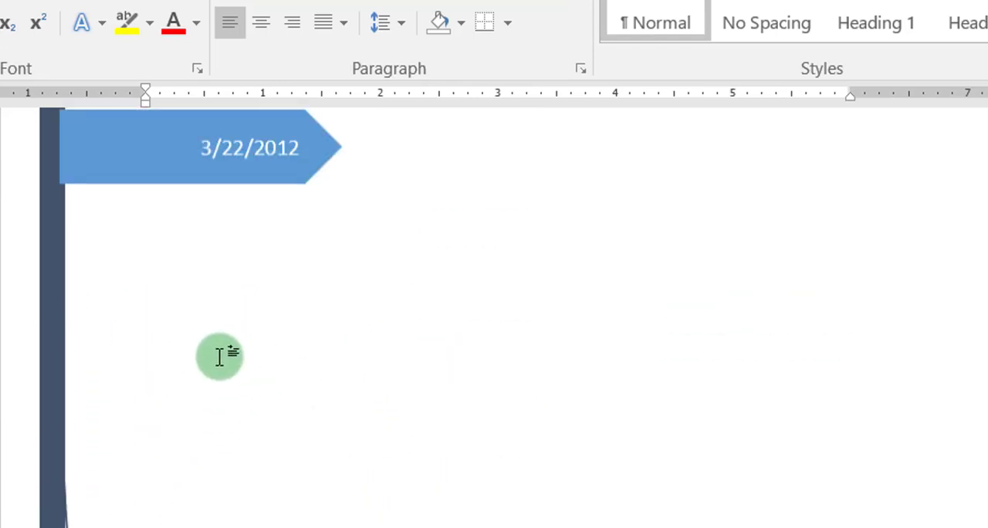
click(254, 281)
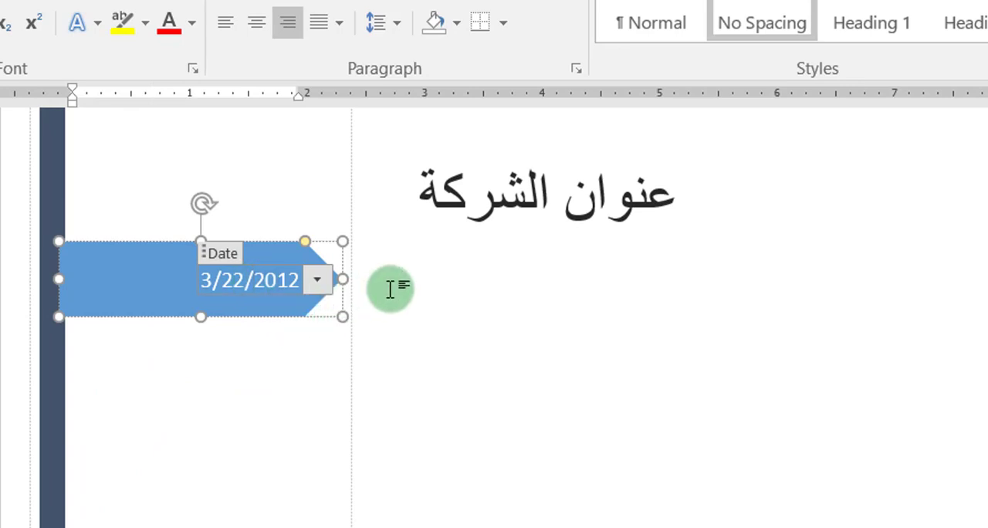
scroll(390, 289, up, 3)
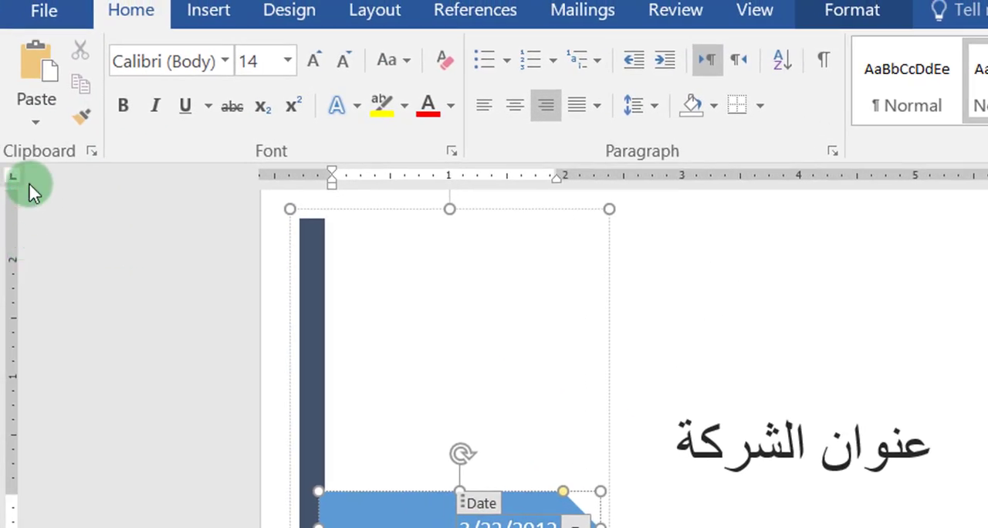
Step: Remove the current cover page from the document
click(202, 12)
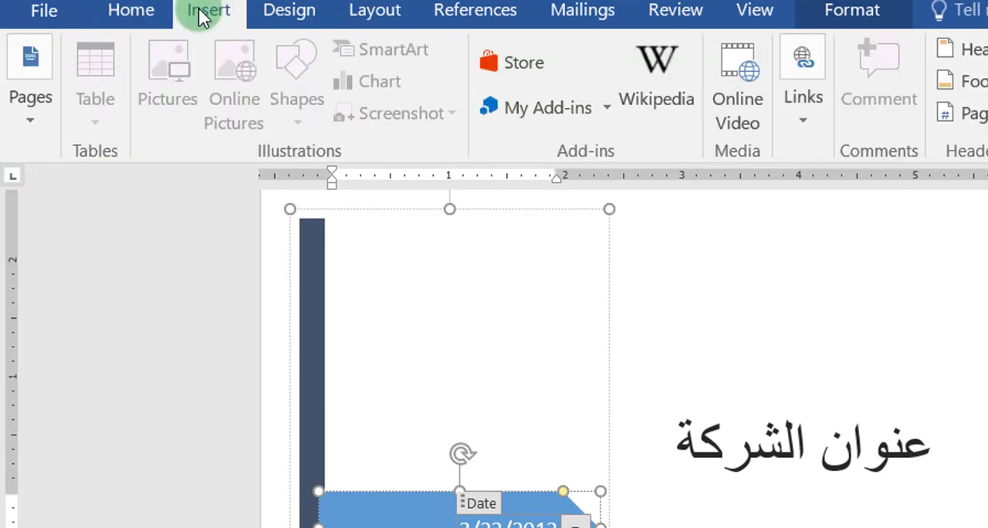
click(36, 129)
click(48, 261)
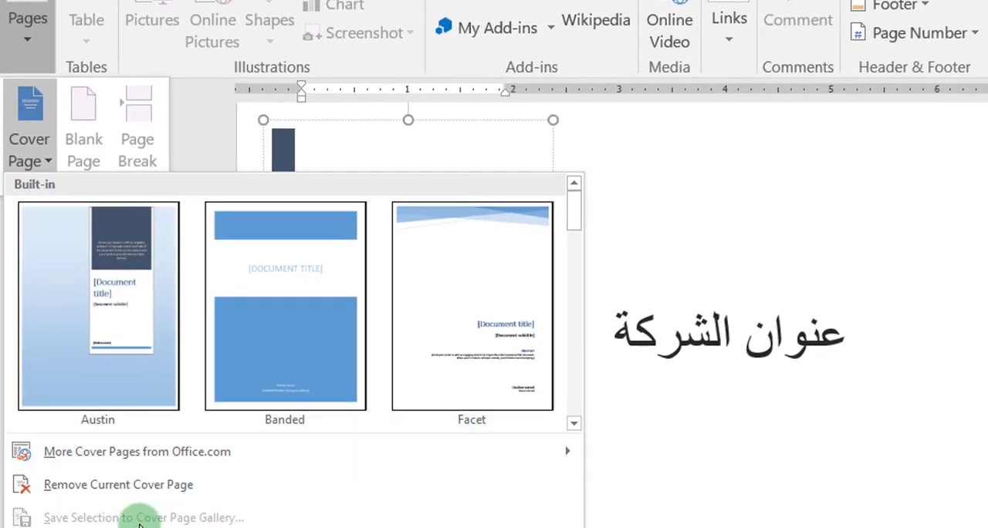
click(128, 486)
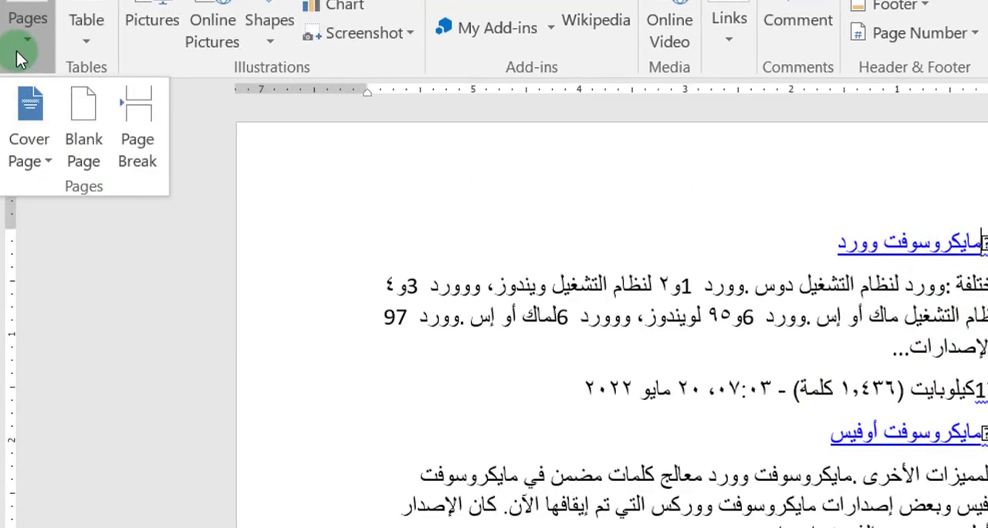
Step: Insert a blank page before the "مايكروسوفت وورد" heading and go to the start of the document
click(74, 115)
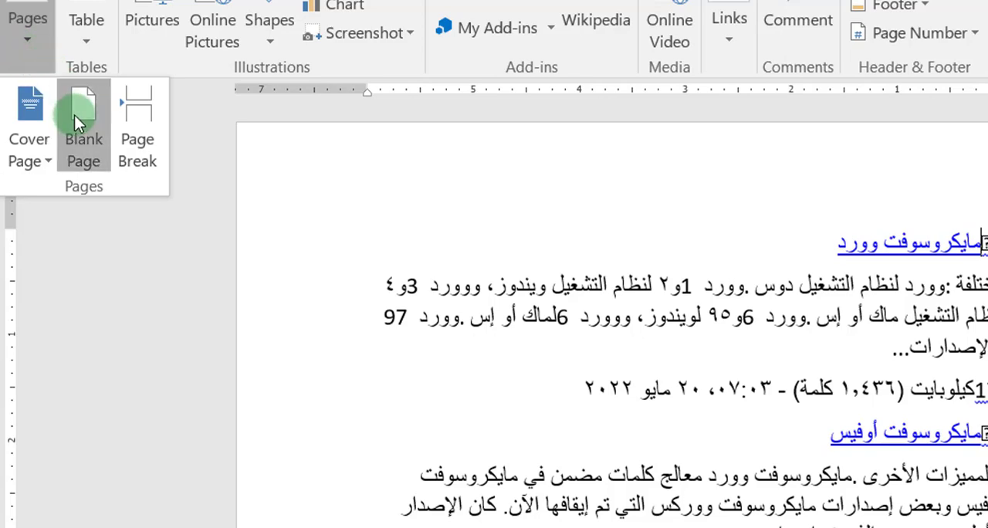
scroll(568, 278, up, 3)
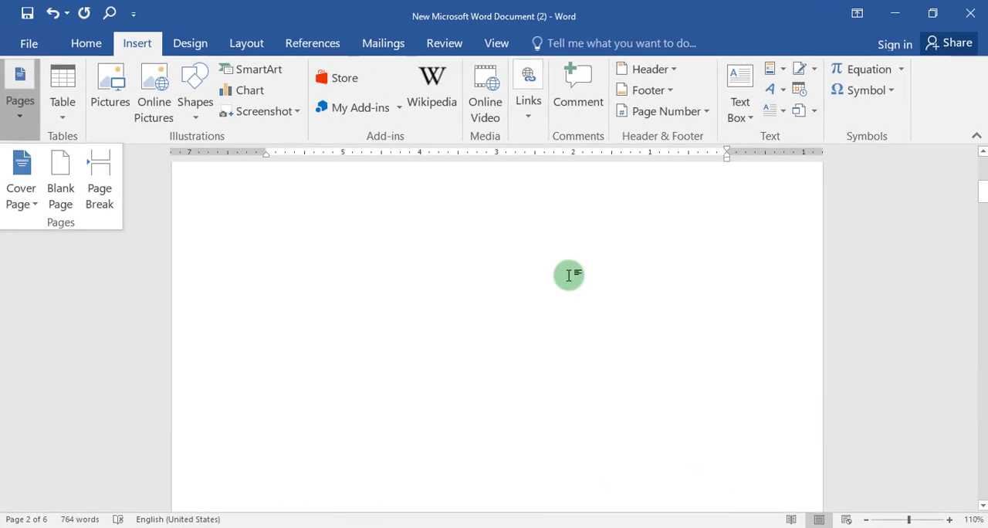
scroll(569, 276, up, 1)
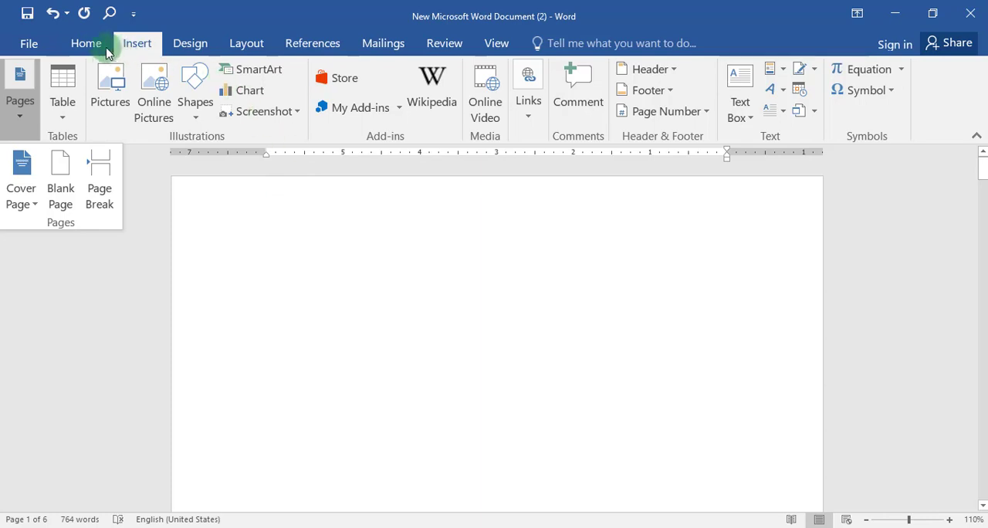
Step: Draw a circle about 1.1 inches wide near the upper left of the blank first page
click(196, 86)
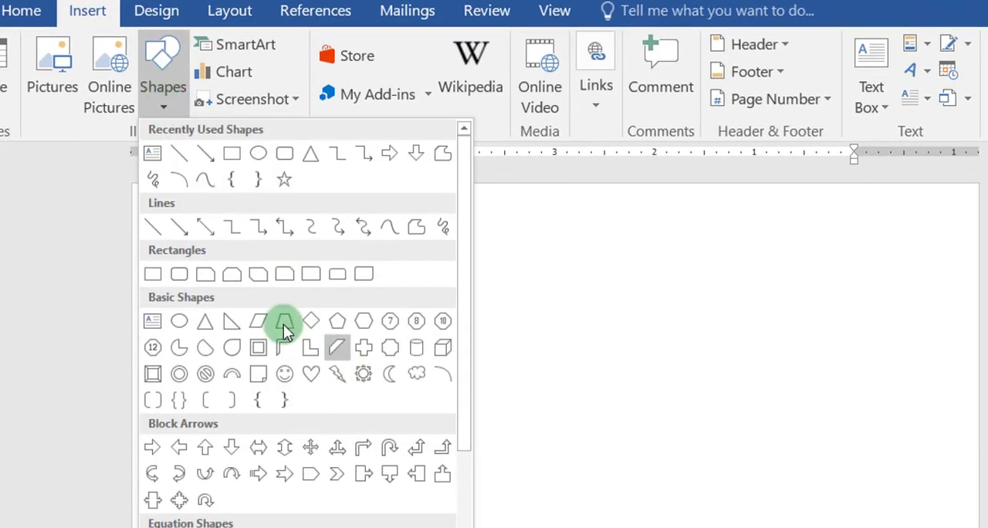
click(258, 153)
drag(299, 288, 410, 400)
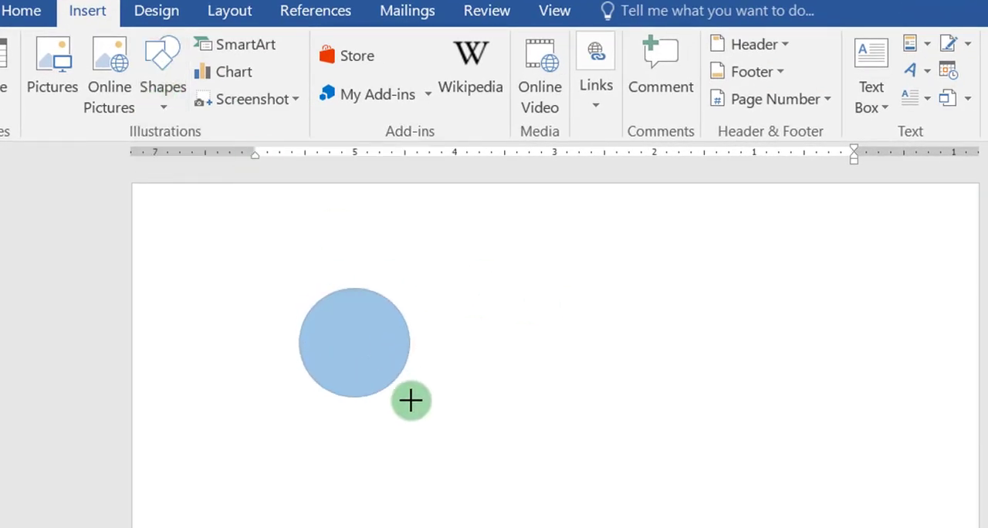
Step: Apply a parallel 3-D rotation effect to the blue circle
click(328, 102)
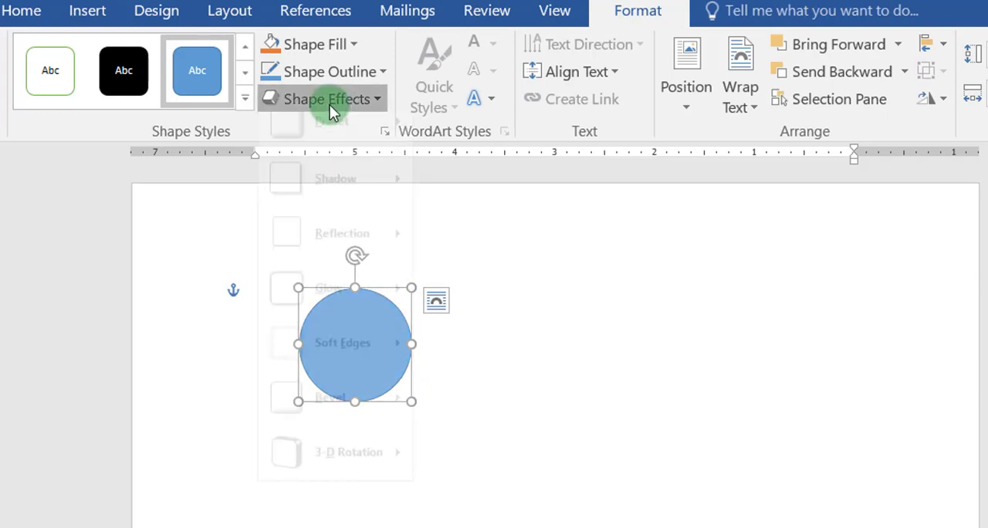
mouse_move(328, 473)
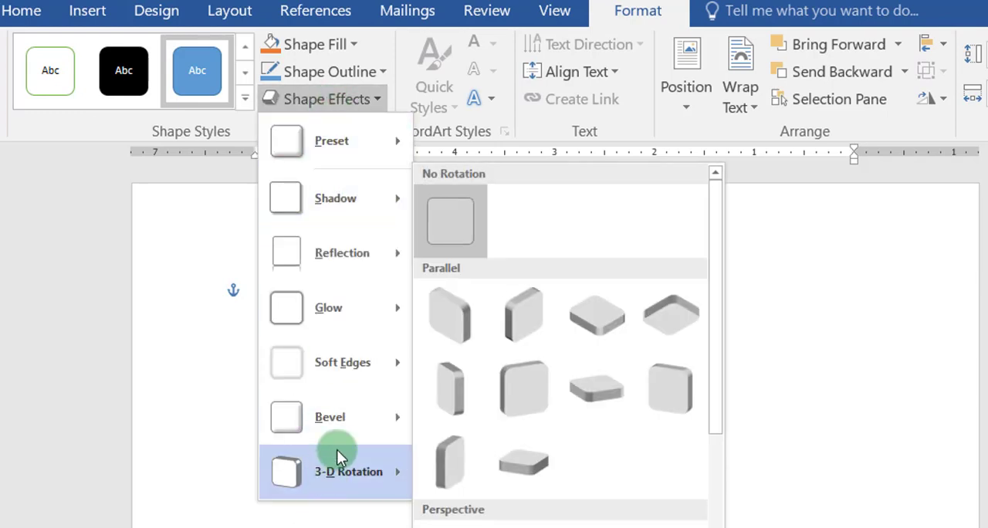
click(570, 401)
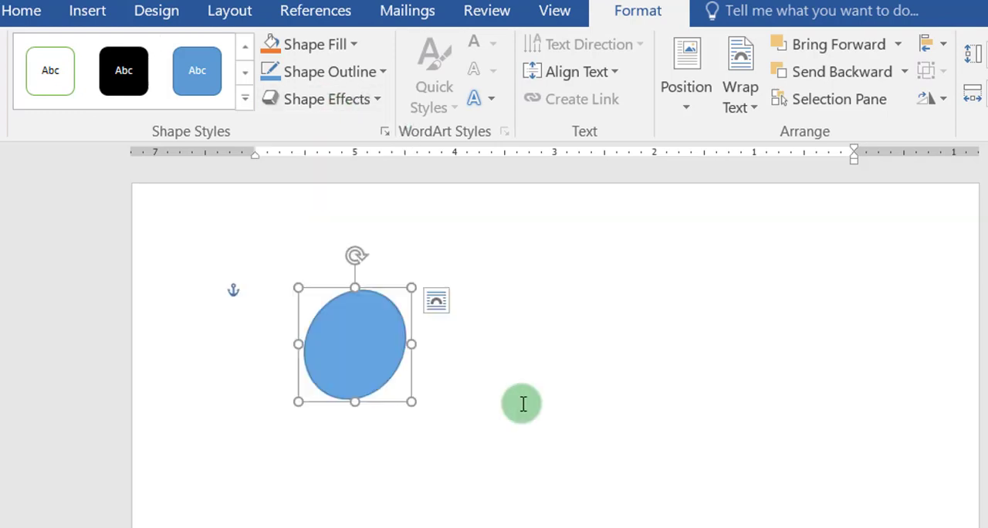
Step: Apply the first bevel effect preset to the rotated circle
click(322, 109)
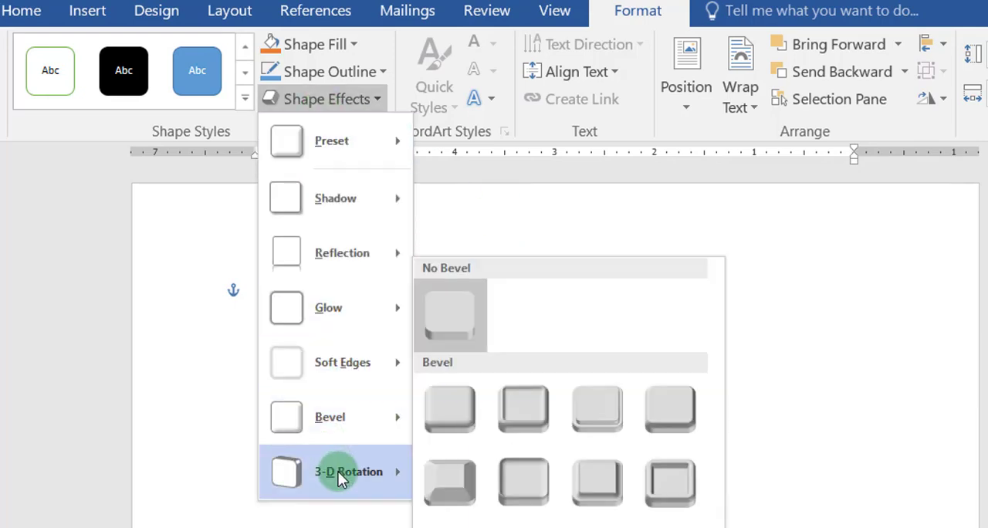
mouse_move(345, 418)
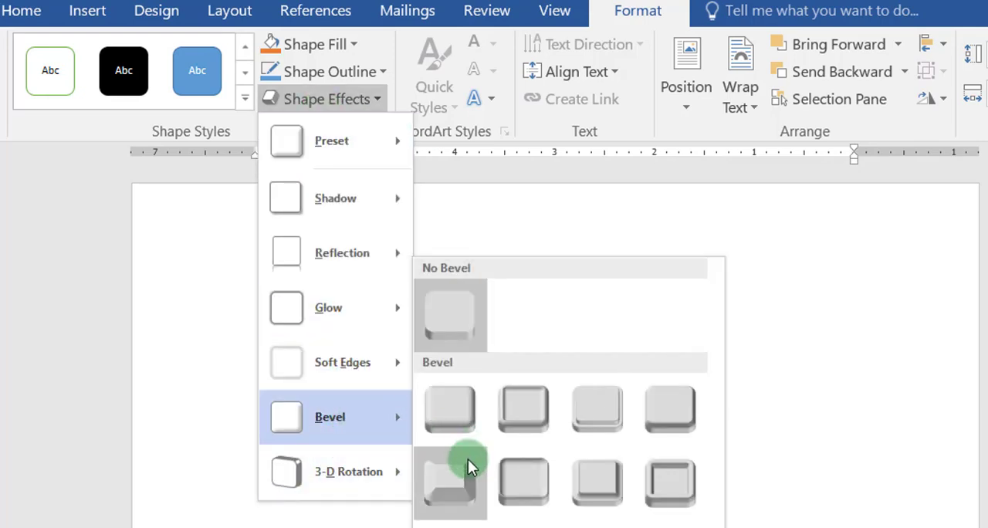
click(450, 430)
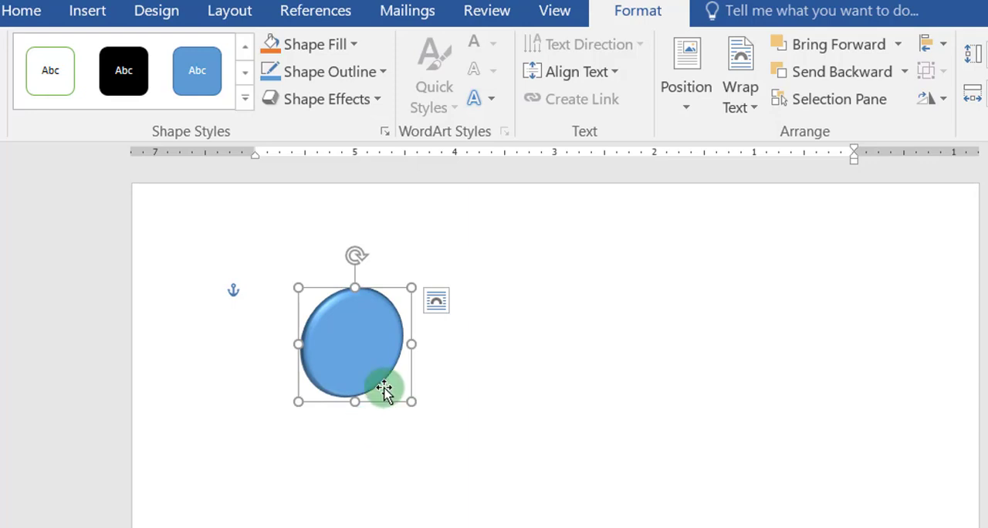
Step: Insert blue shadowed WordArt to the right of the circle and replace its placeholder text with "اسم الشركة"
click(96, 11)
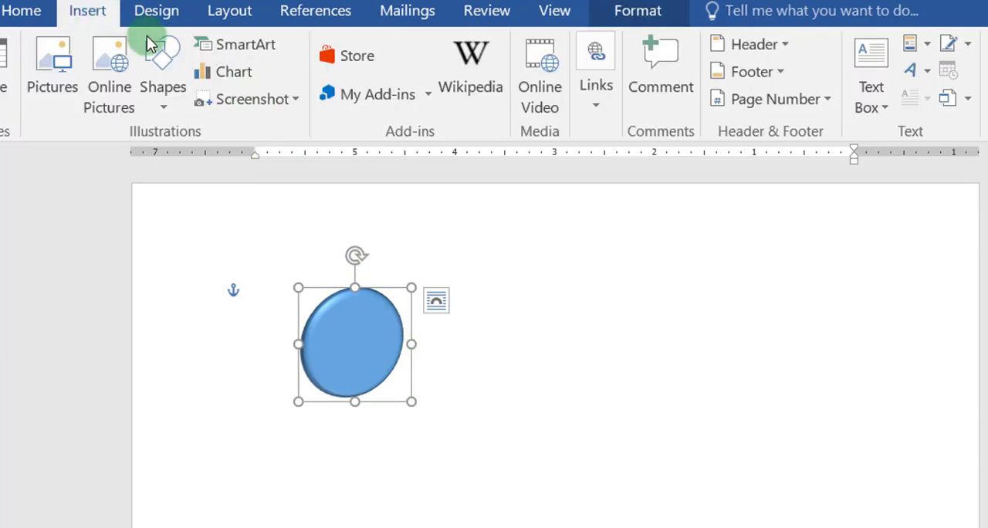
click(918, 83)
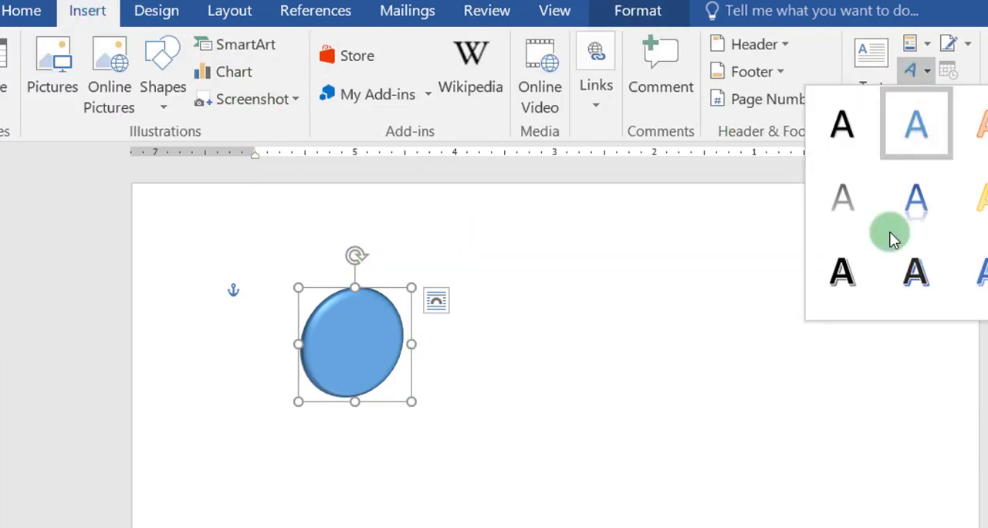
click(967, 288)
drag(398, 418, 643, 410)
click(614, 343)
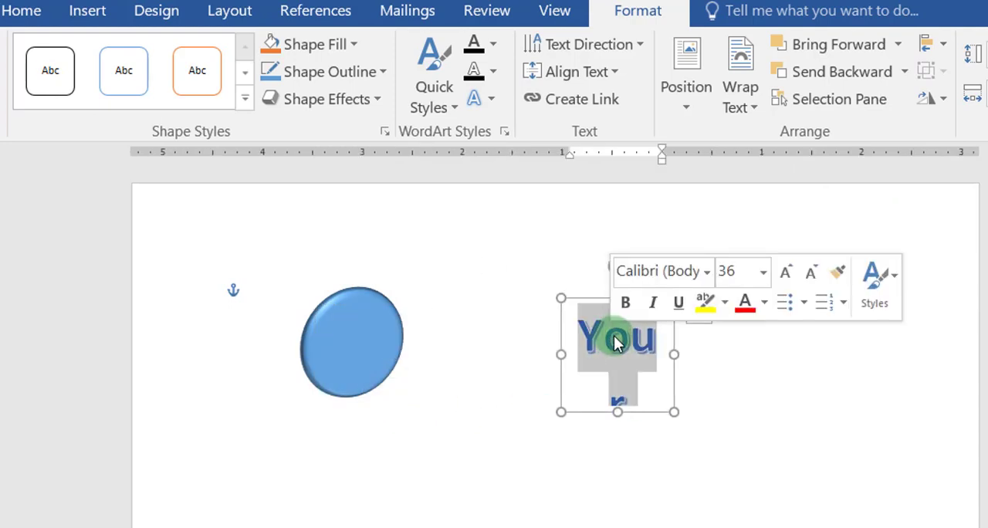
key(Delete)
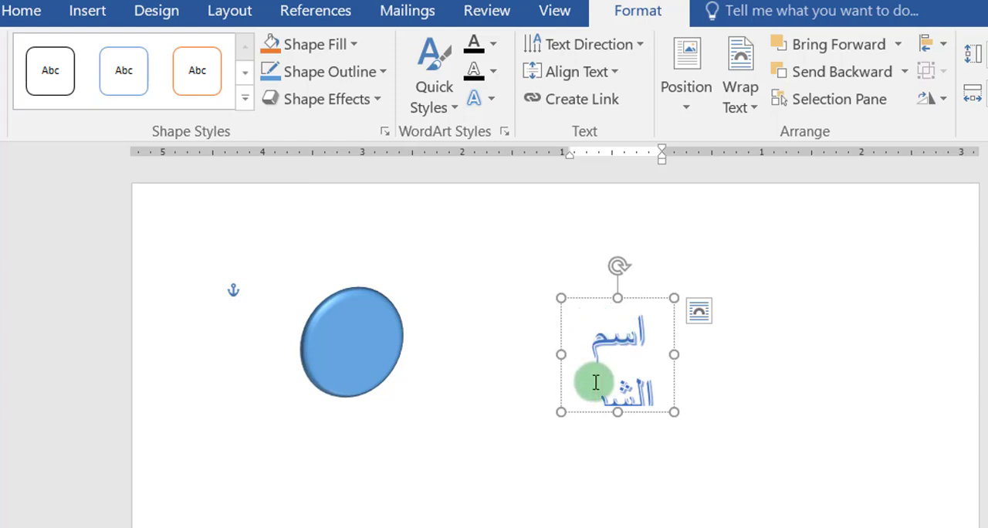
Step: Widen the WordArt box until "اسم الشركة" fits on one line, remove the extra final letter, and shorten the box to about 0.8 inches
click(611, 473)
double_click(595, 382)
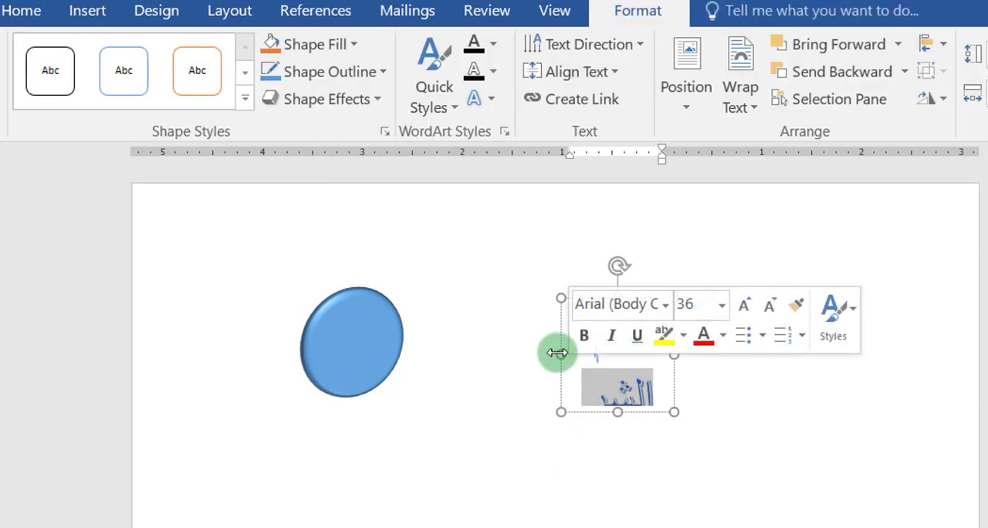
drag(557, 352, 437, 342)
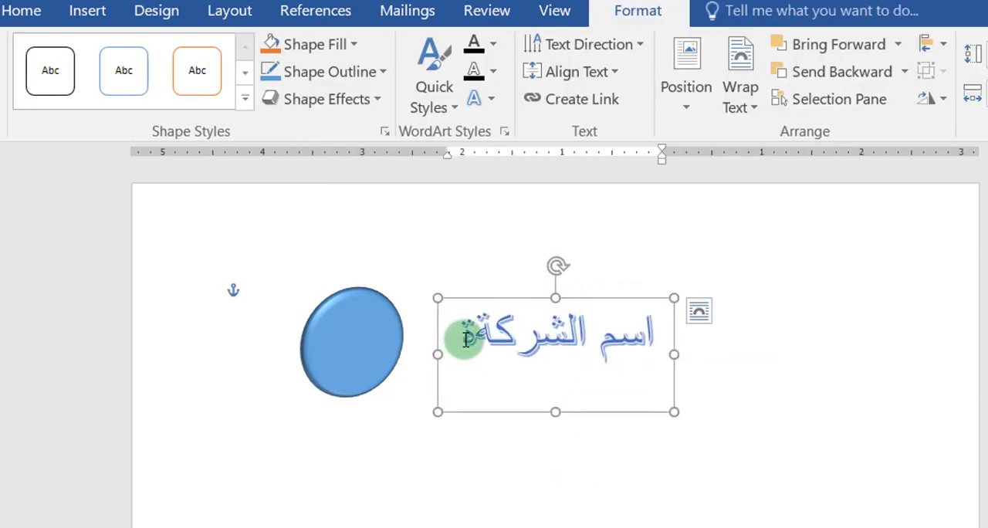
click(466, 339)
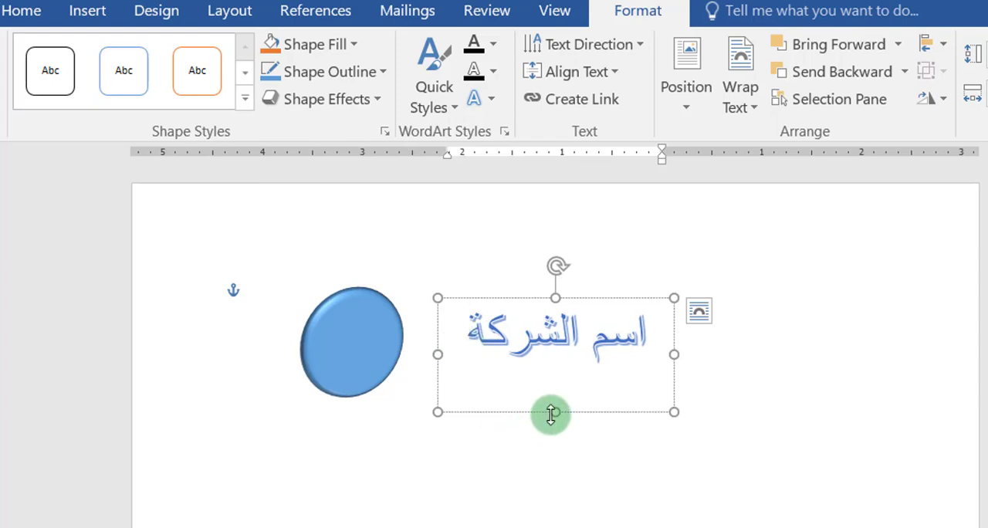
drag(555, 411, 556, 380)
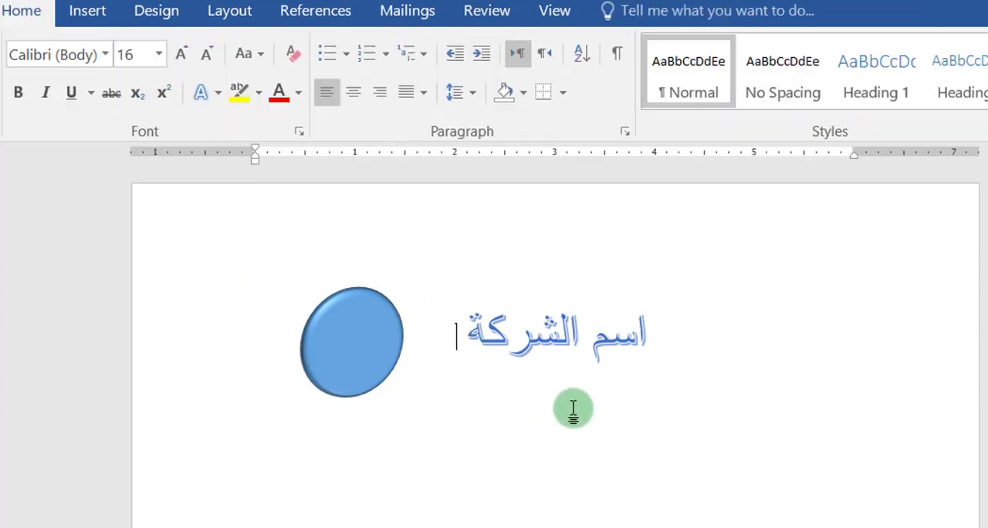
Step: Fill the company-name WordArt box with light gold and make its text bold
click(625, 376)
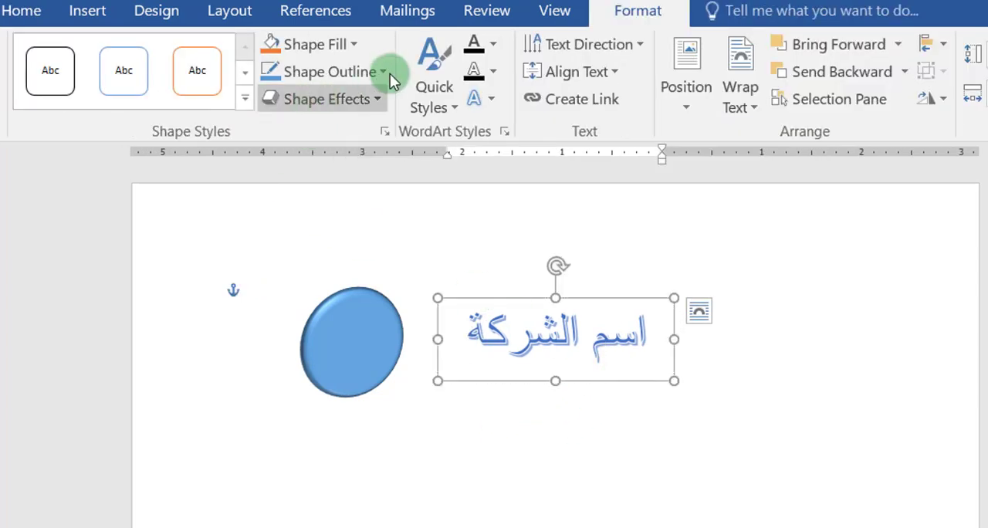
click(343, 48)
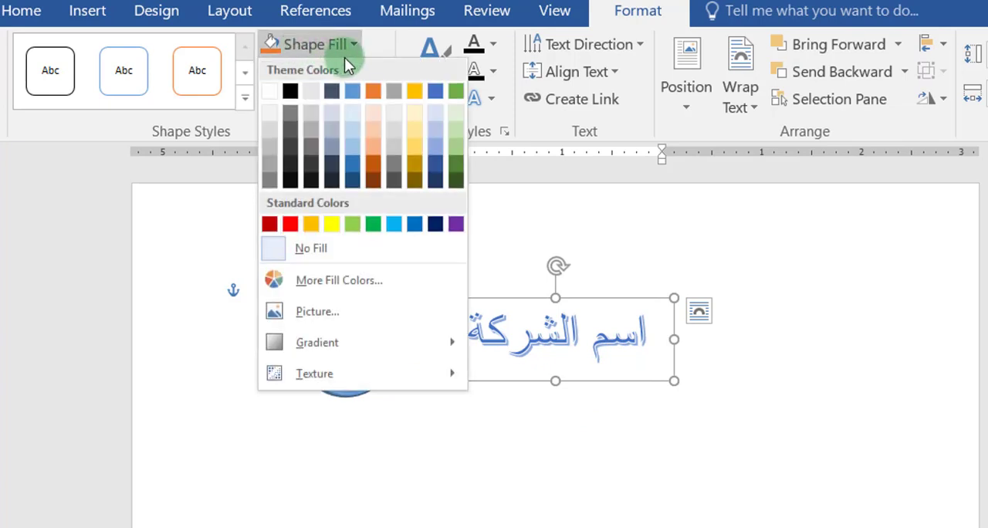
click(416, 129)
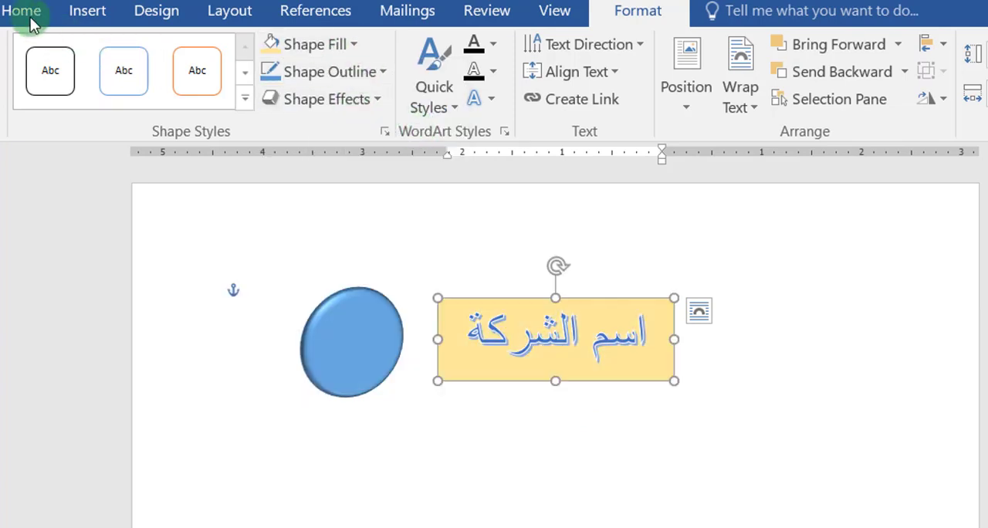
click(25, 14)
click(13, 94)
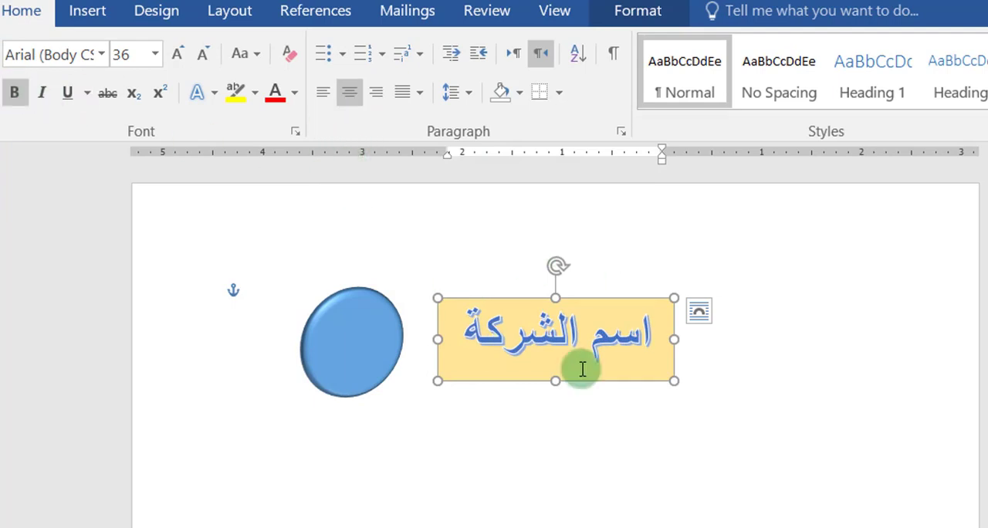
Step: Draw a tall rounded rectangle about 2.4 inches wide on the page below the company-name WordArt
click(85, 13)
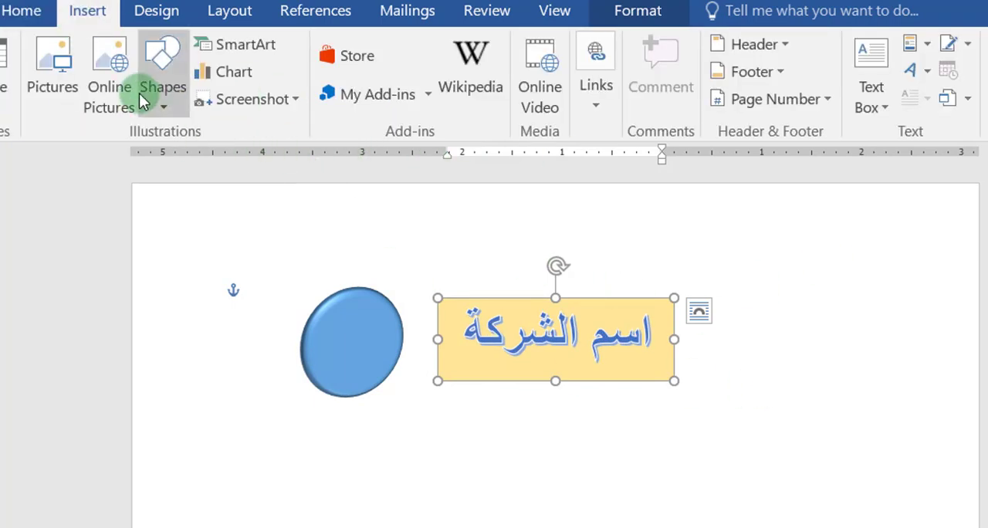
click(155, 62)
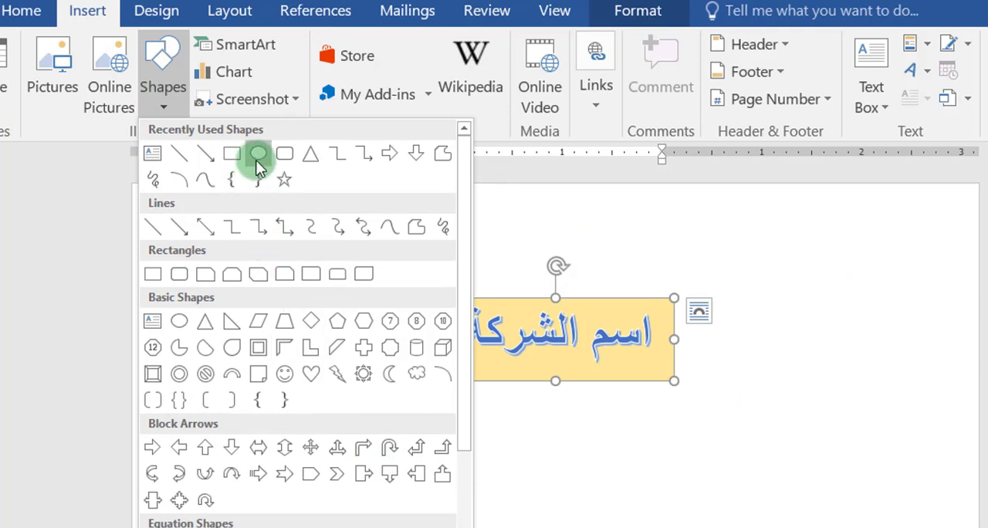
click(280, 157)
scroll(904, 418, down, 3)
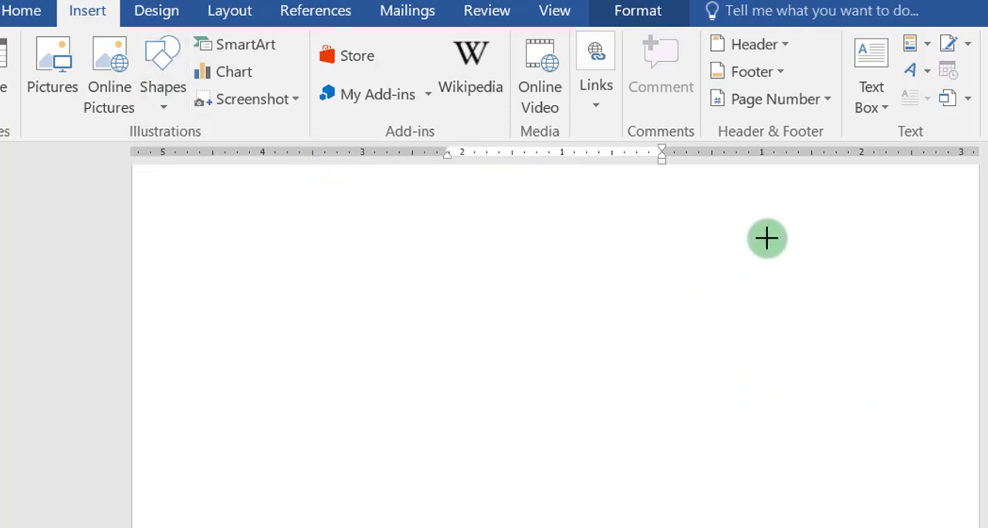
drag(538, 237, 768, 472)
drag(537, 472, 523, 527)
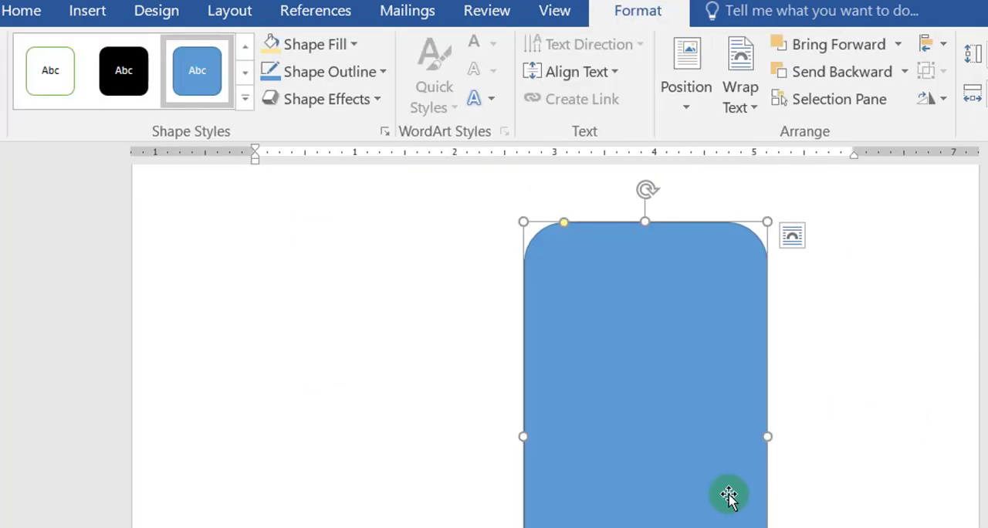
Step: Stretch the rounded rectangle's bottom edge about 1.4 inches farther down the page
scroll(728, 494, up, 3)
scroll(690, 387, down, 5)
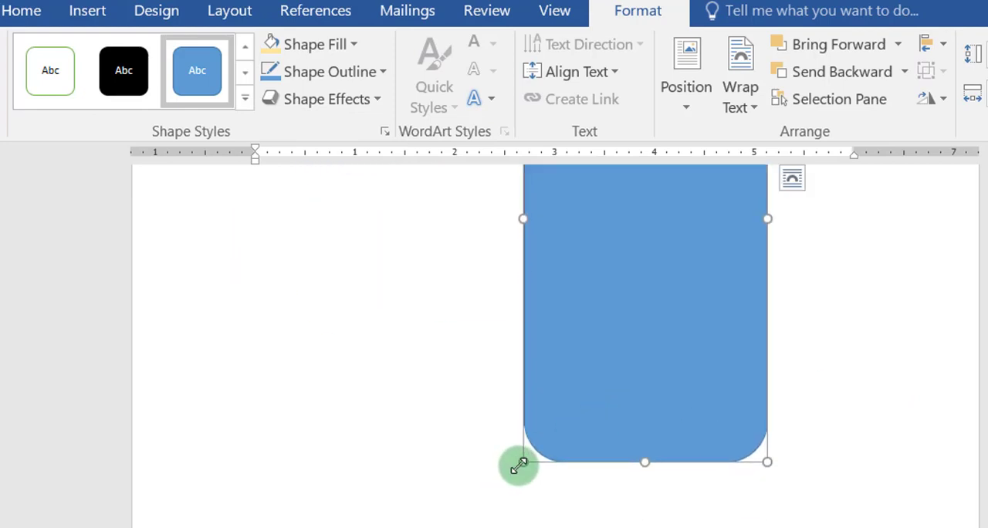
drag(644, 461, 644, 527)
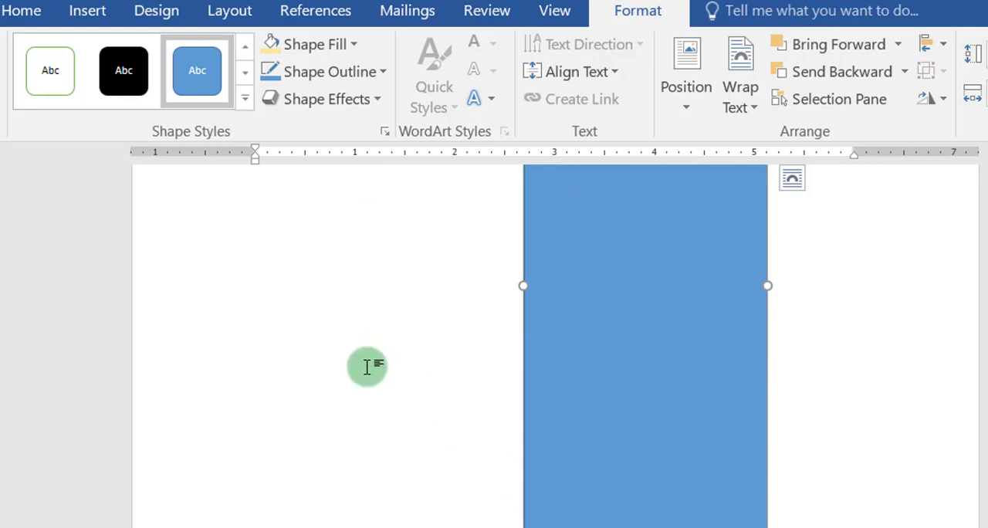
Step: Apply the solid green preset shape style to the rounded rectangle, trying the solid gold preset first
click(244, 73)
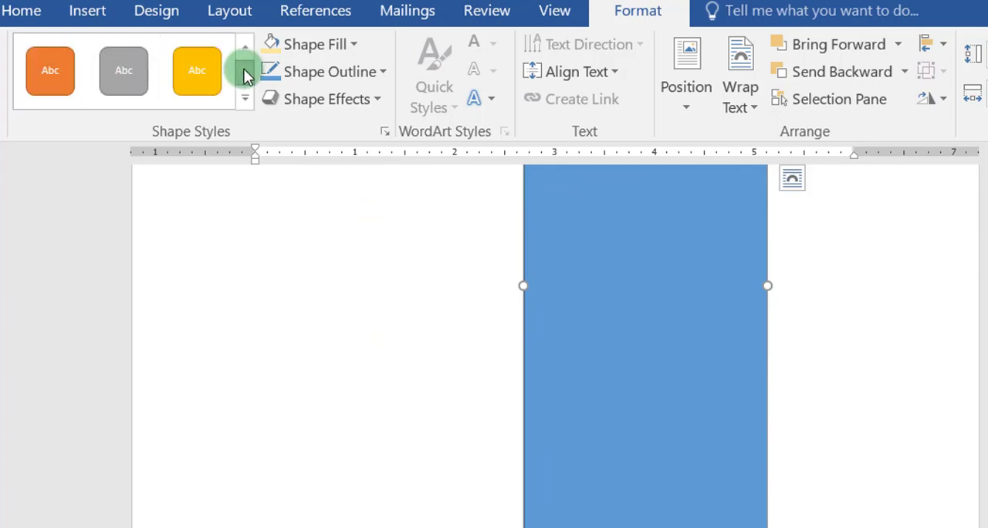
click(187, 77)
click(244, 71)
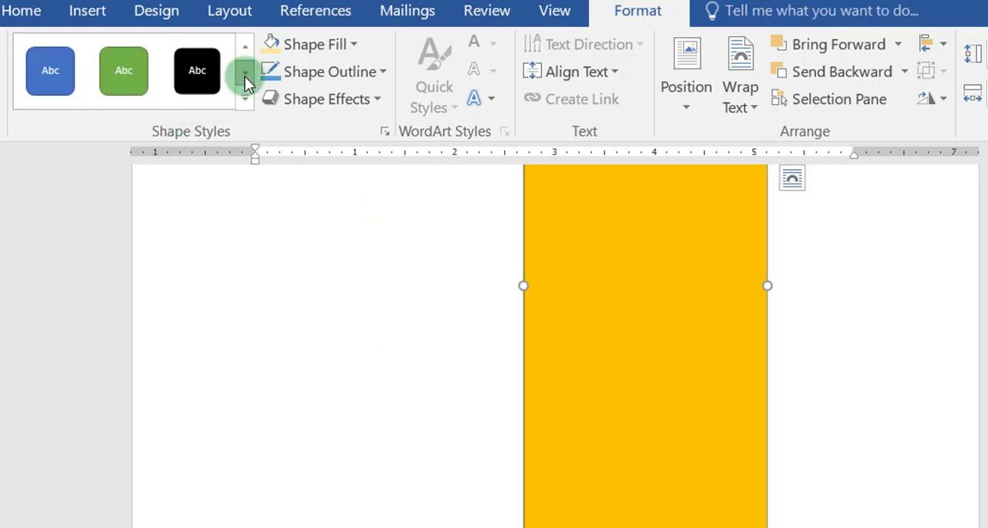
click(128, 84)
scroll(445, 342, up, 3)
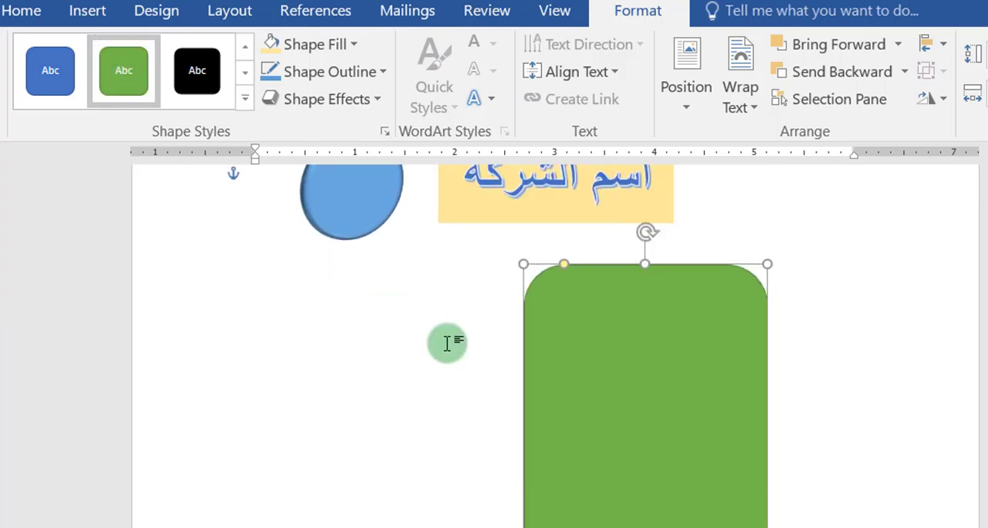
Step: Insert a built-in quote text box with a dark blue fill and white italic text
click(88, 11)
click(888, 103)
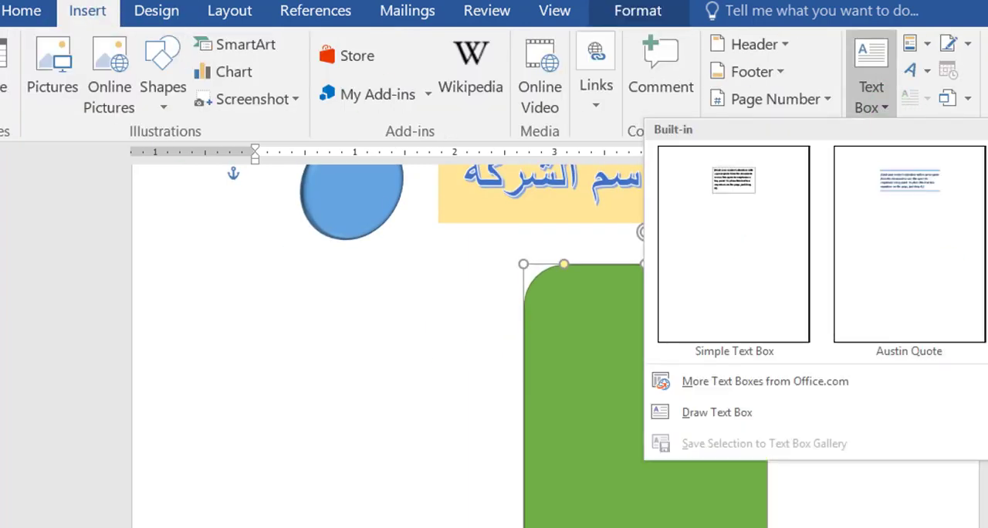
scroll(926, 252, down, 10)
scroll(925, 252, up, 10)
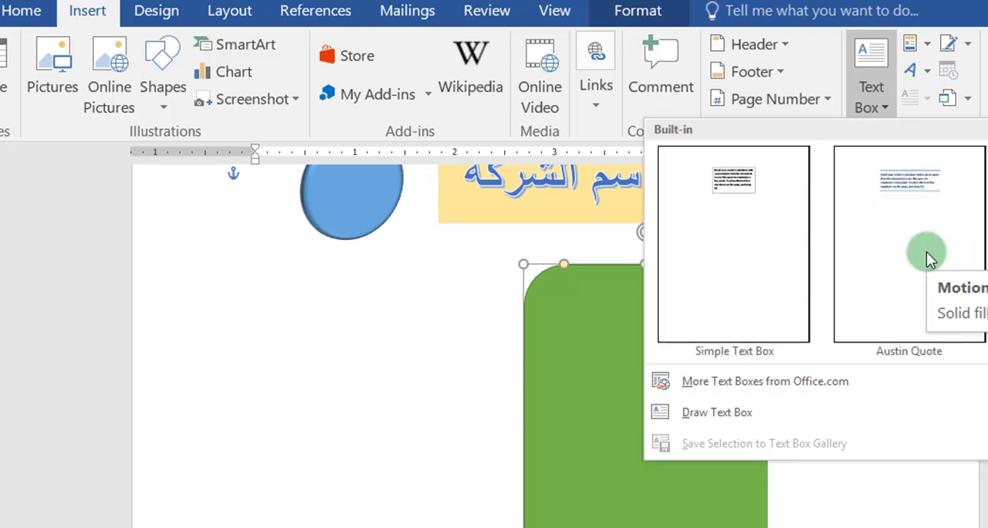
scroll(926, 251, down, 5)
click(914, 194)
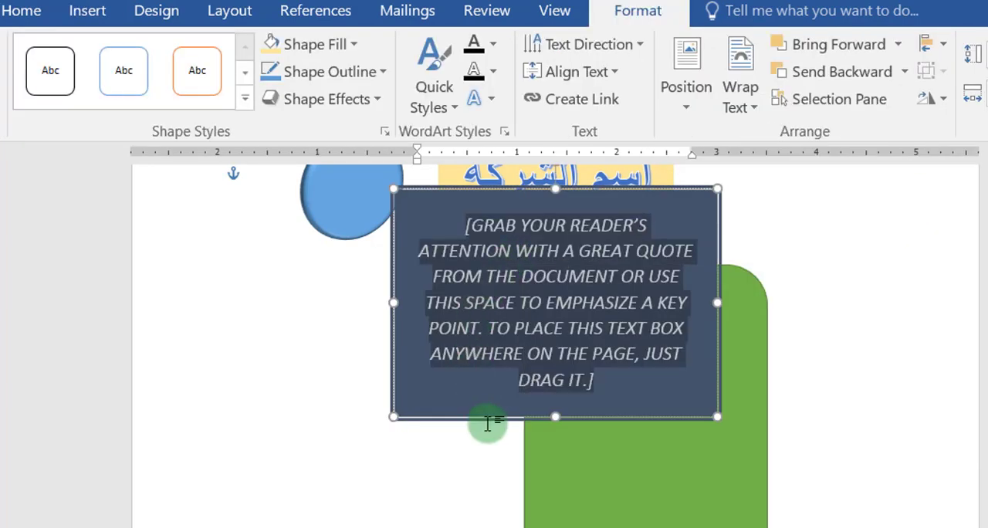
Step: Place the quote text box beside the left edge of the green rectangle and move the rectangle about 1.1 inches to the right
scroll(672, 346, down, 3)
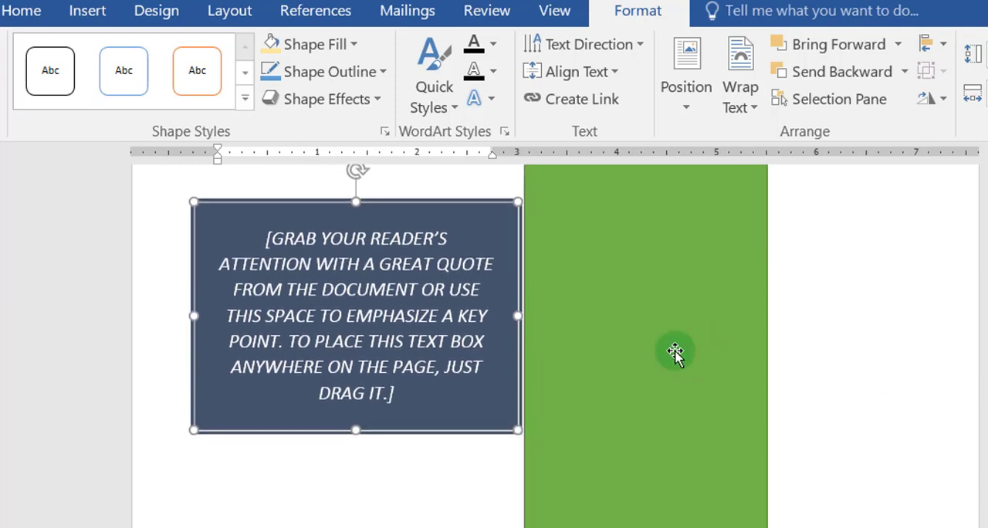
click(656, 391)
drag(688, 429, 794, 425)
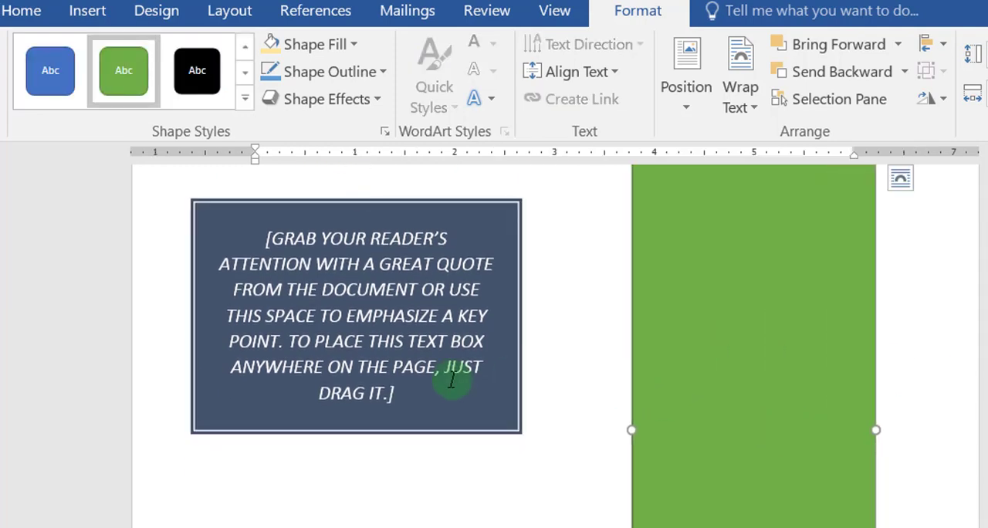
click(448, 424)
drag(464, 446, 494, 483)
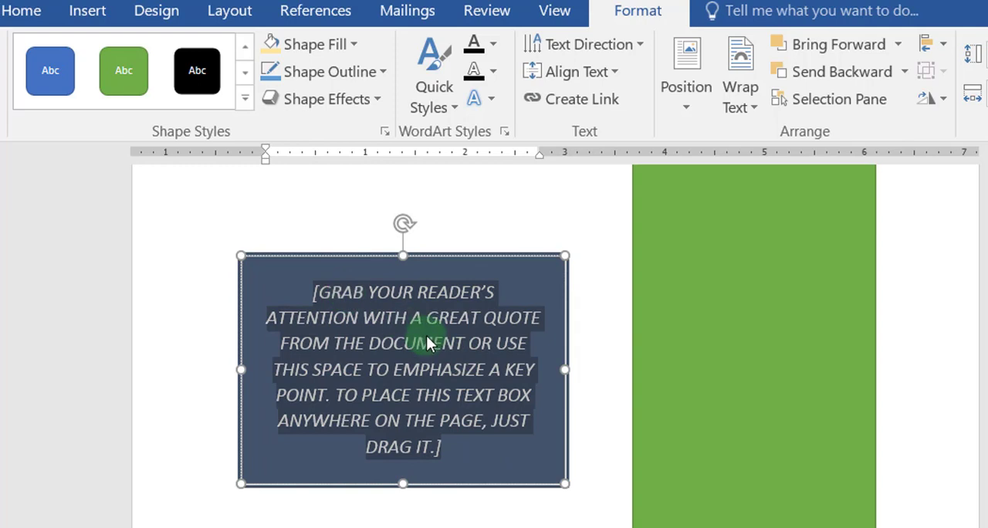
Step: Replace the quote text box's placeholder with "بيانات عن الملف الخاص ب :"
text(بيانات )
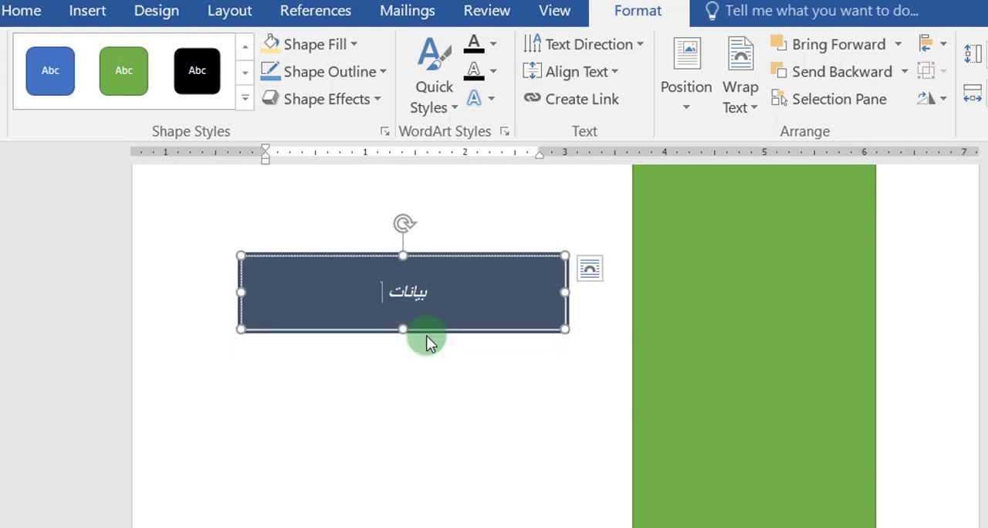
text(عن الم)
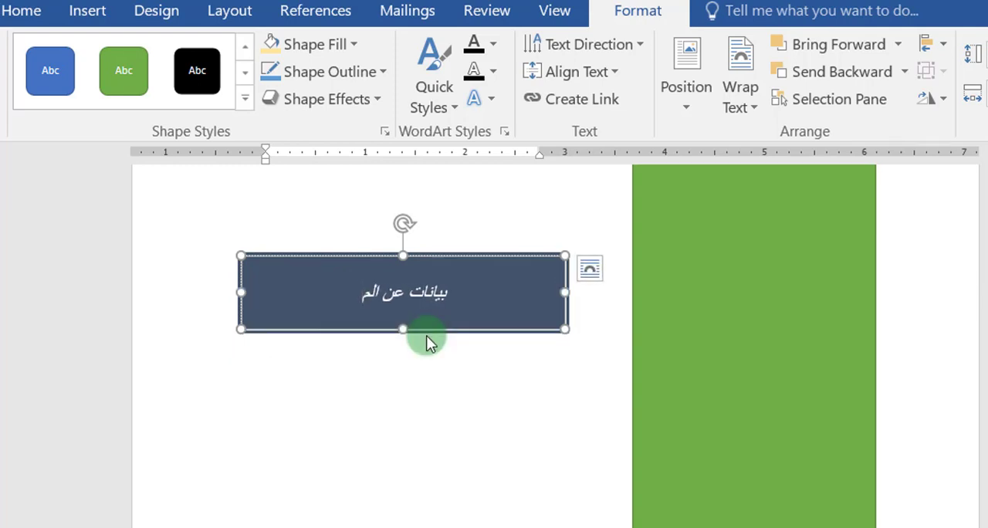
text(لف الخا)
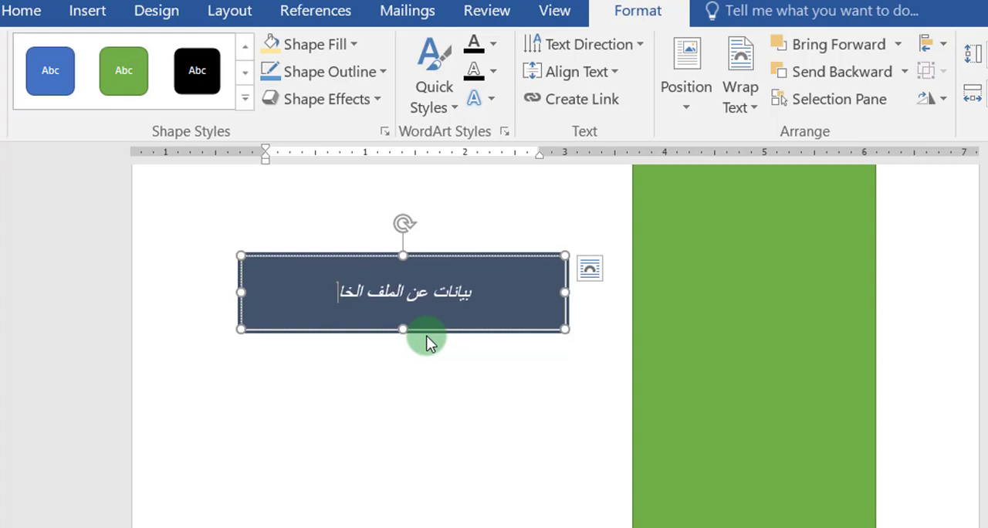
text(ص ب :)
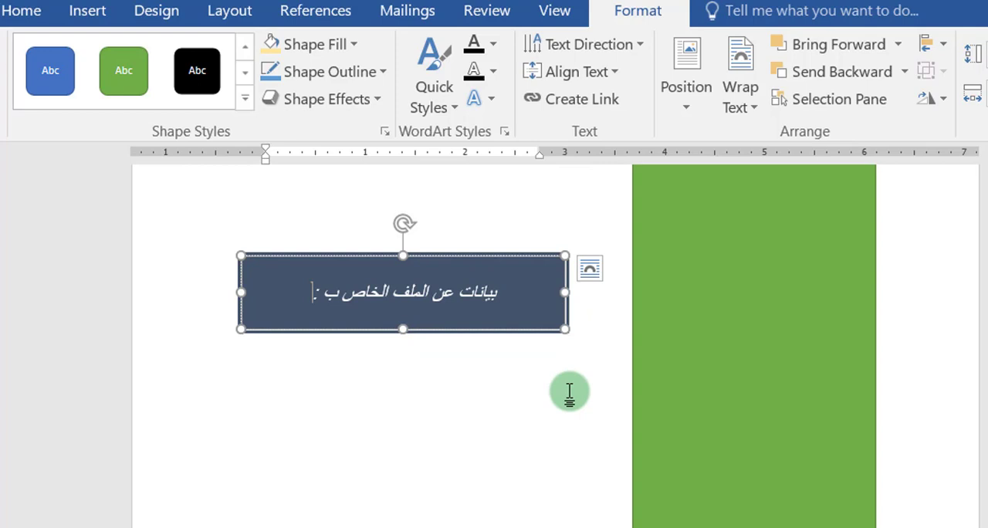
click(520, 463)
Step: Review the first page's arrangement of the circle, company-name WordArt, green rectangle and quote text box
scroll(646, 391, up, 4)
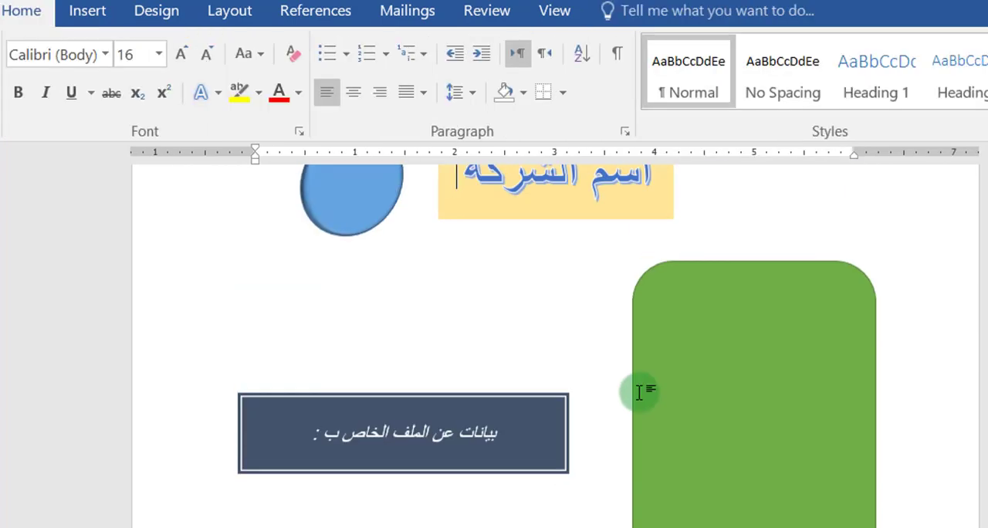
scroll(851, 390, up, 3)
scroll(851, 390, down, 2)
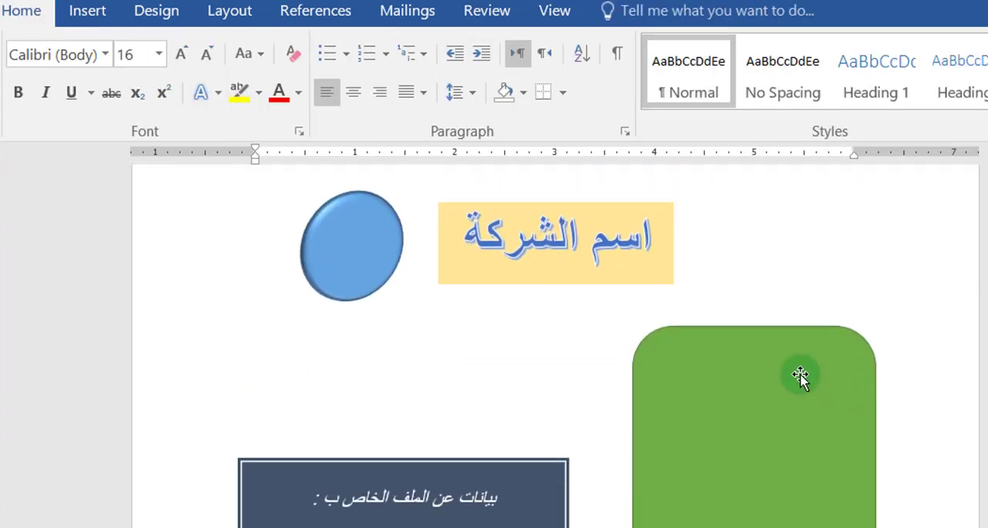
scroll(799, 376, down, 3)
scroll(798, 376, up, 2)
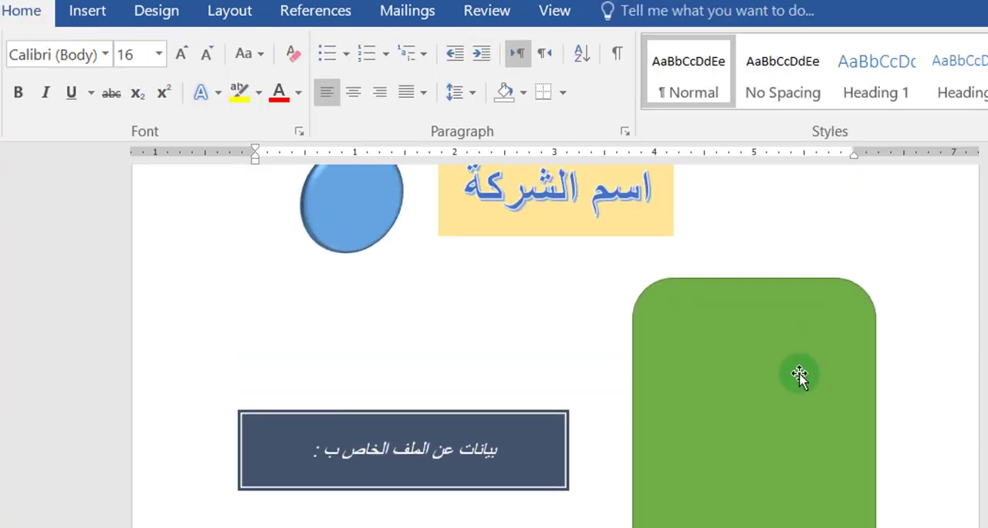
scroll(557, 359, up, 2)
click(605, 327)
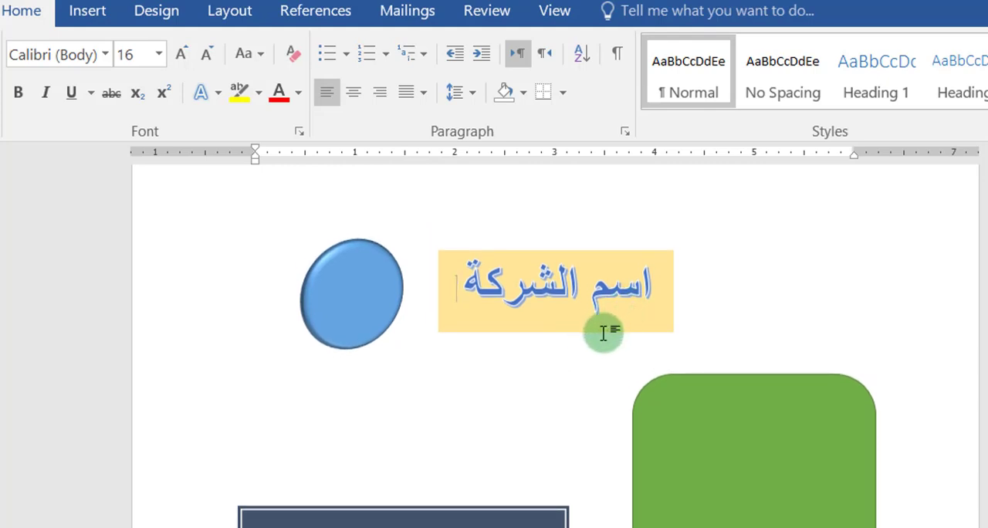
Step: Save the circle, company-name WordArt, quote text box and green rectangle together to the cover page gallery as "غلافي"
click(557, 333)
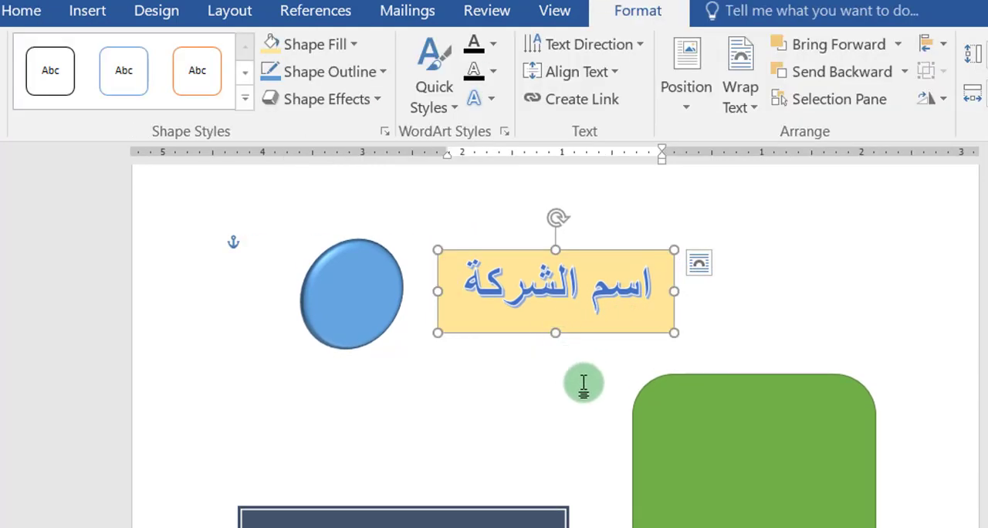
shift+click(373, 329)
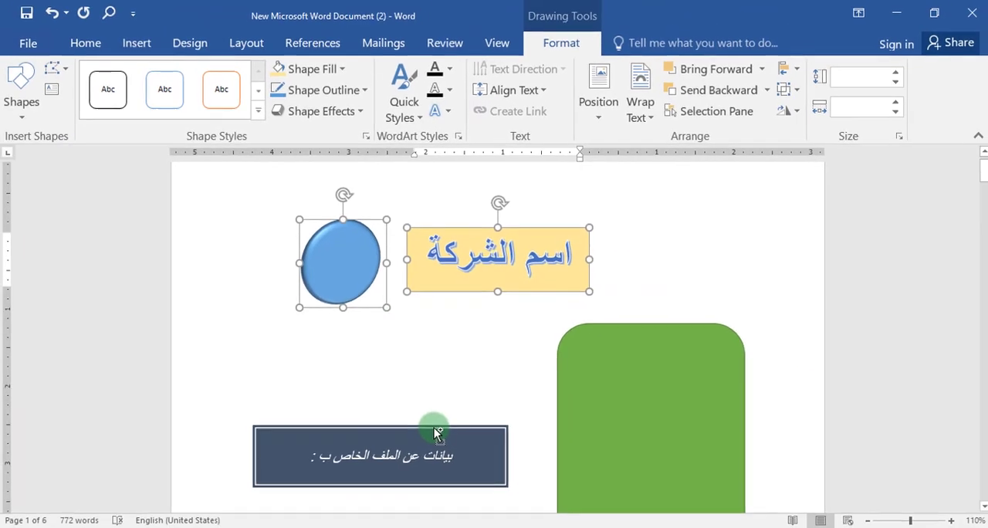
shift+click(473, 515)
scroll(807, 421, down, 2)
shift+click(561, 388)
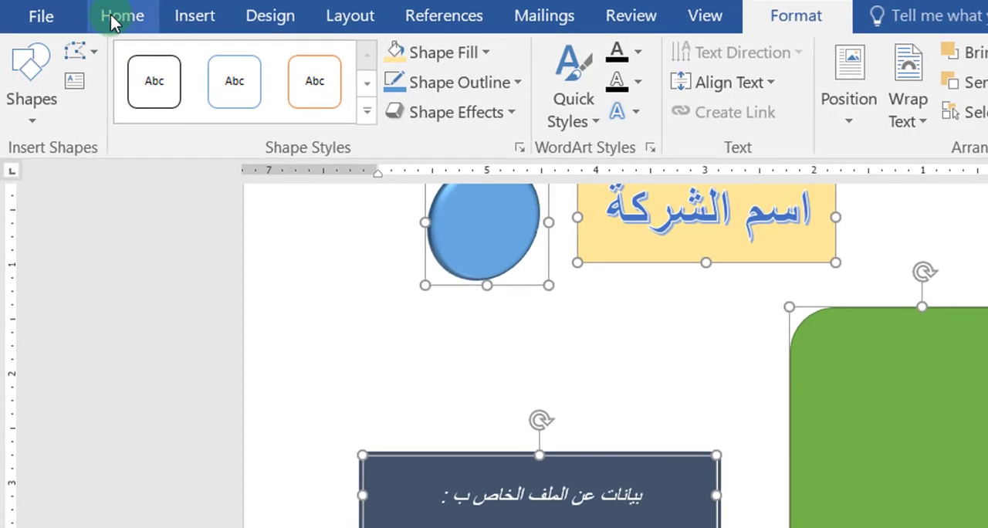
click(138, 44)
click(38, 126)
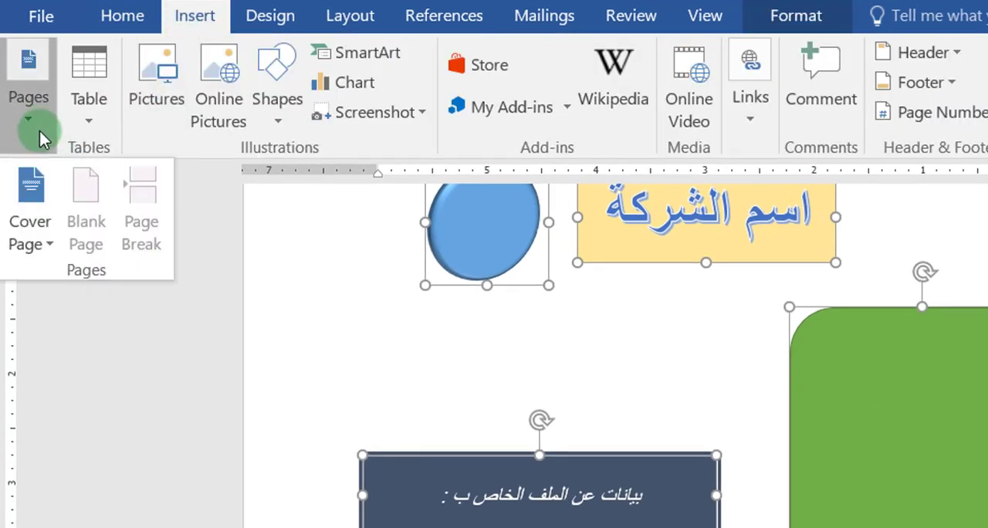
click(30, 235)
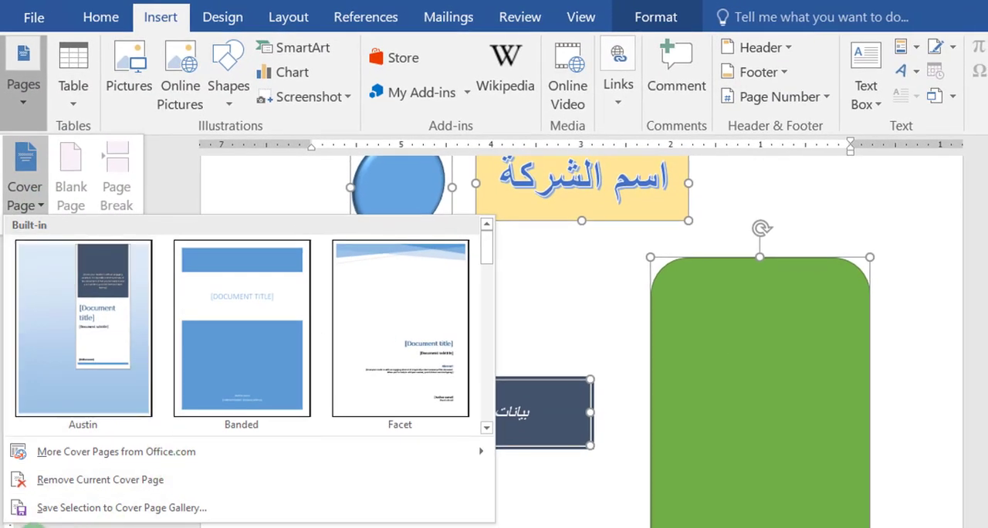
click(164, 509)
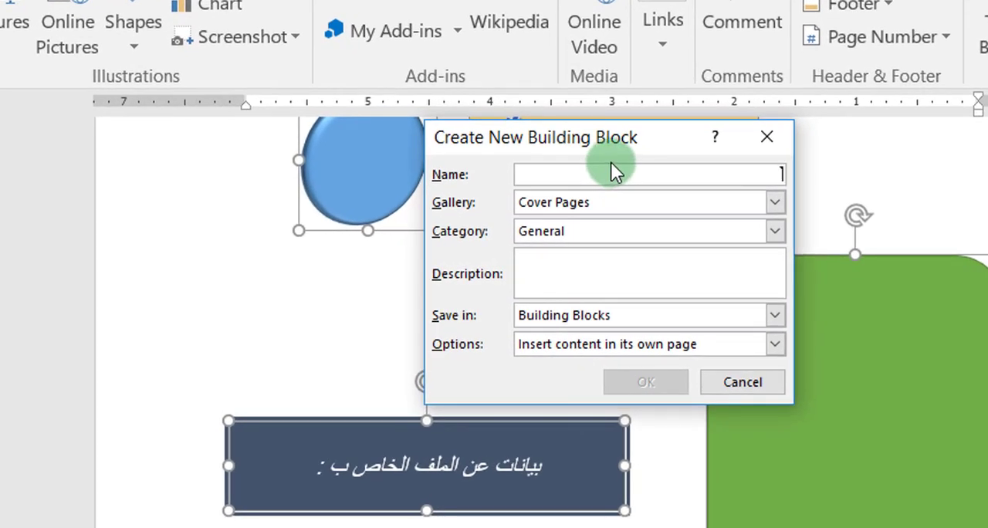
text(غلافي)
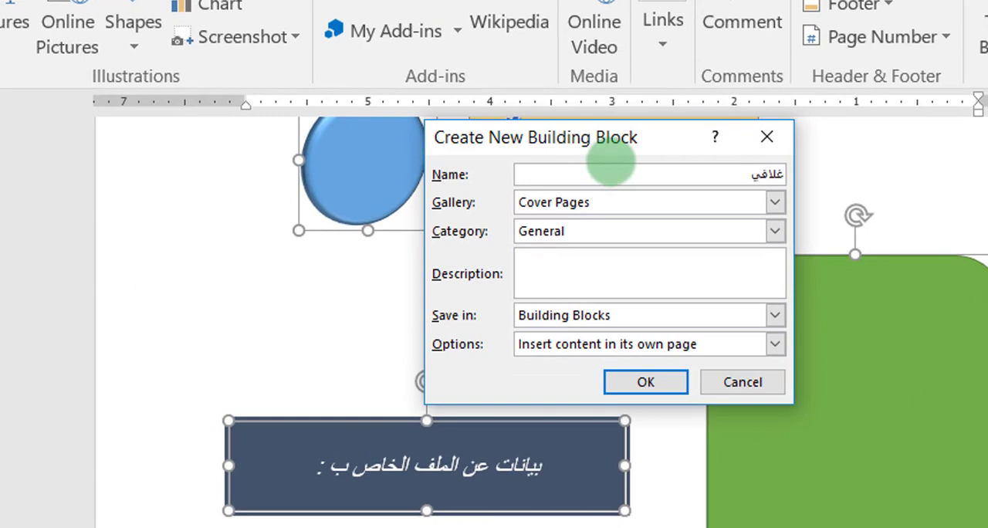
click(645, 382)
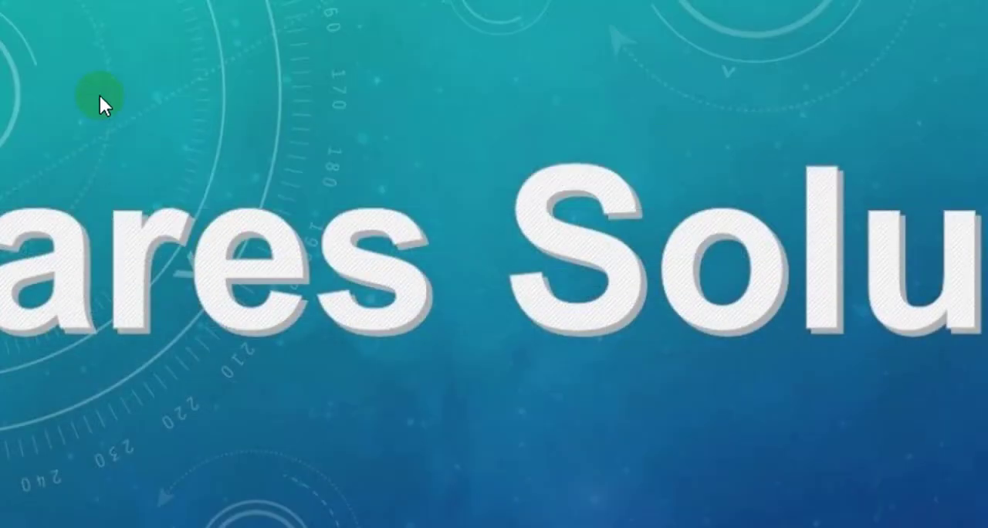
Step: Switch to the desktop and open a newly created blank Microsoft Word document
right_click(173, 3)
mouse_move(313, 239)
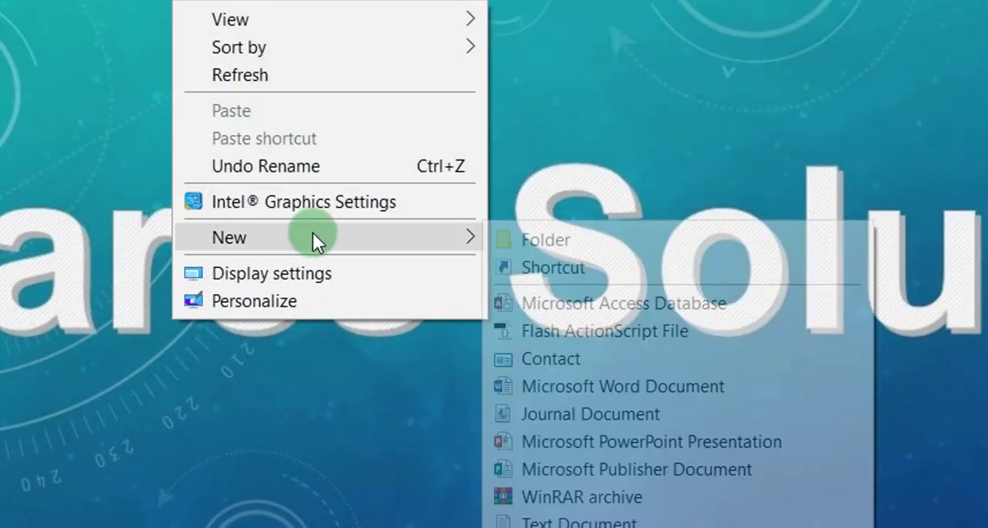
click(621, 358)
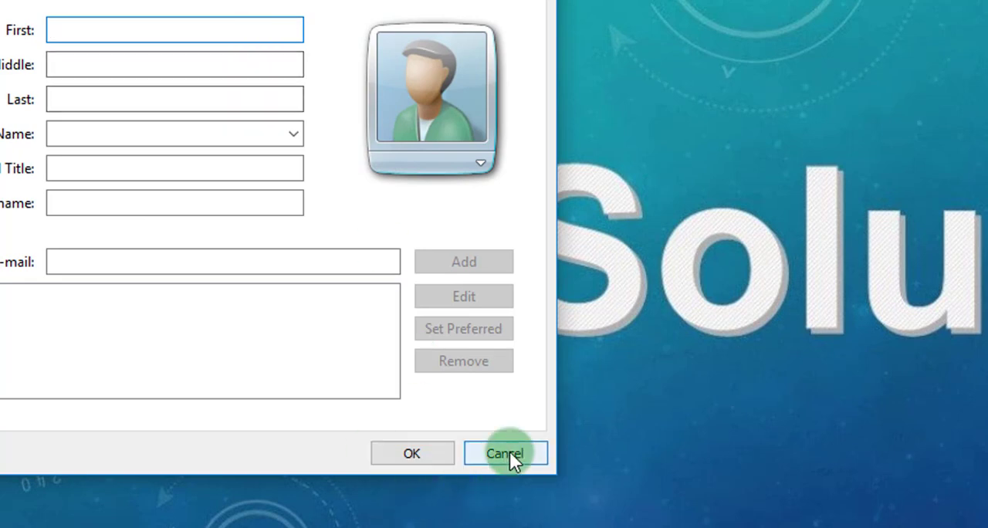
click(506, 453)
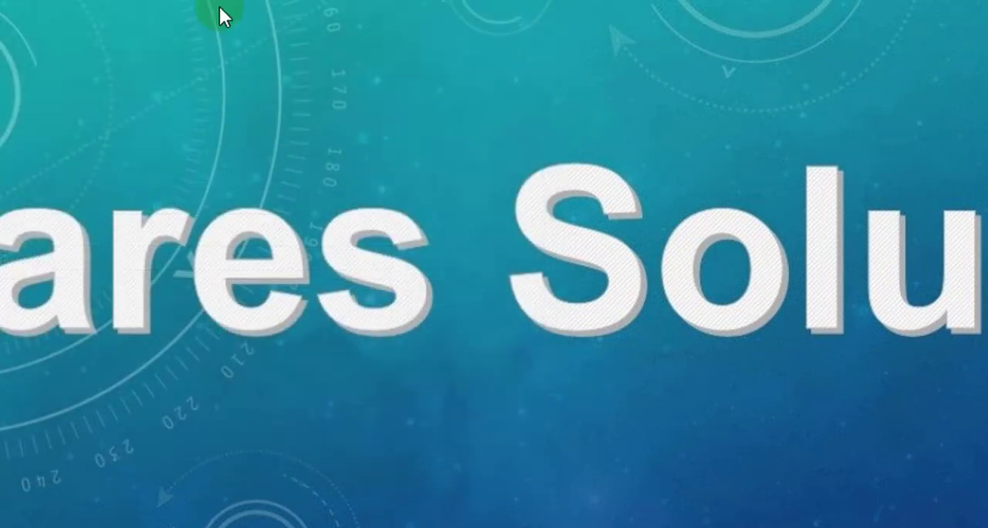
right_click(219, 7)
mouse_move(375, 246)
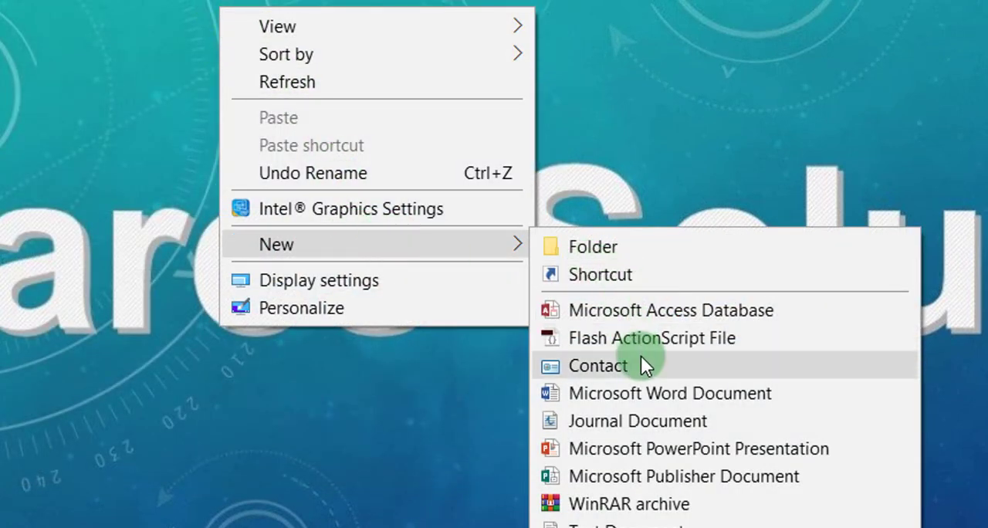
click(666, 391)
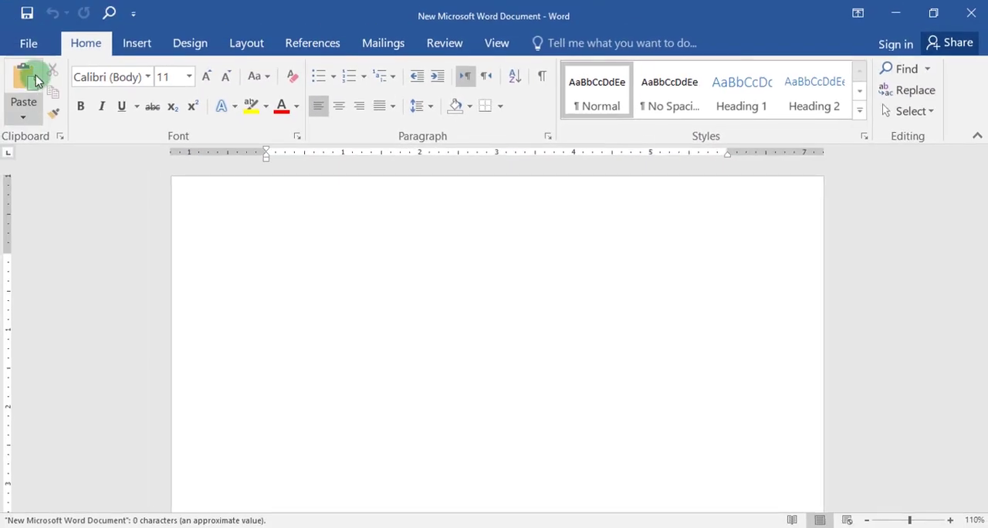
Step: Insert the saved custom cover page "غلافي" into the blank document
click(137, 43)
click(26, 117)
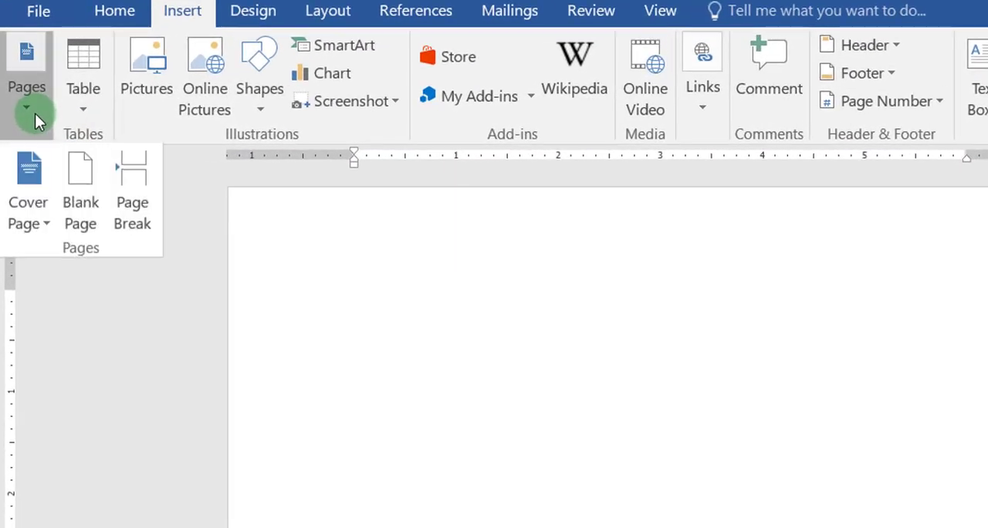
click(26, 199)
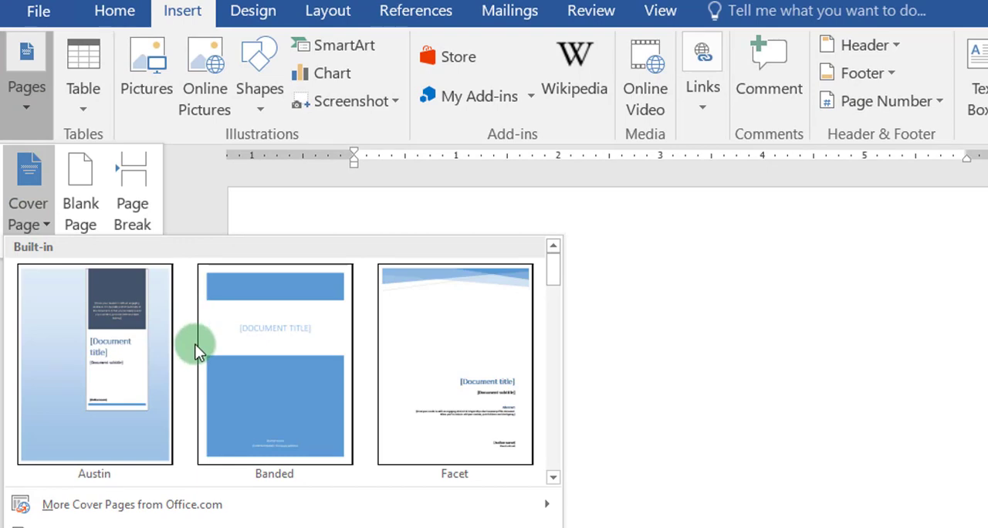
scroll(231, 348, down, 10)
click(106, 368)
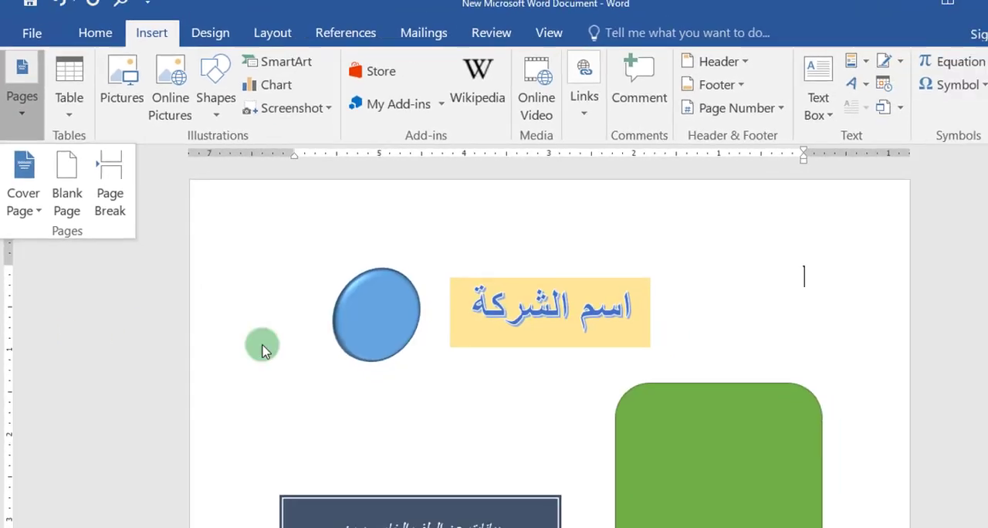
Step: Examine the new document's inserted cover page and the page after it, comparing it with the original document
scroll(591, 337, down, 4)
scroll(593, 341, down, 5)
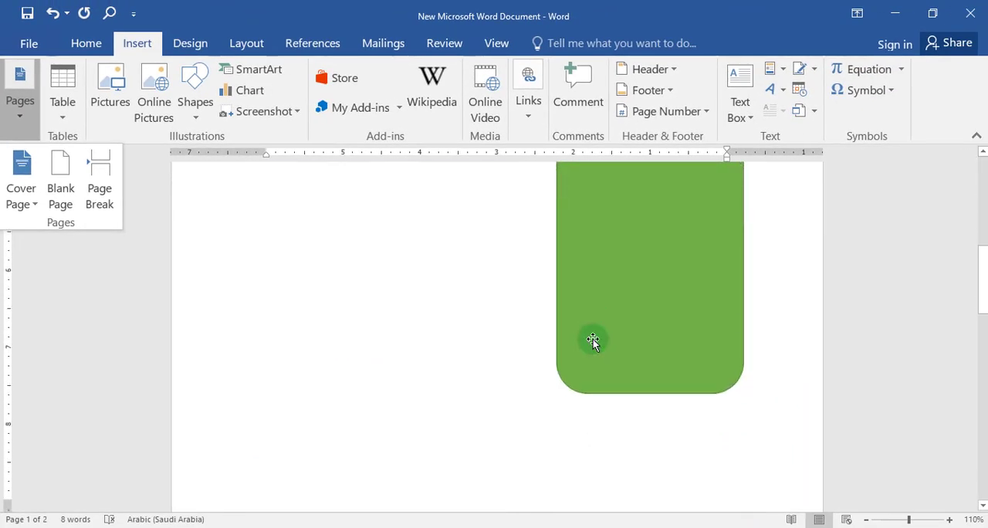
scroll(592, 340, down, 3)
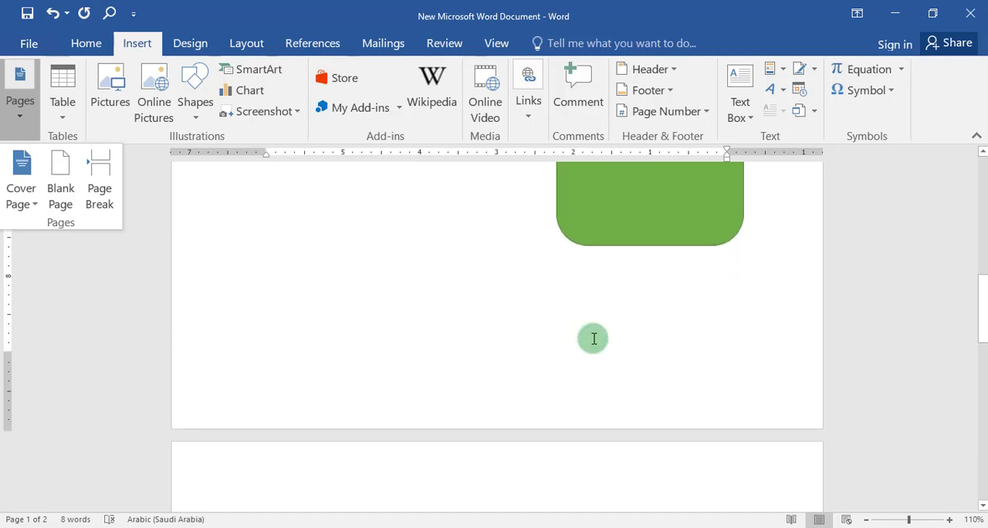
scroll(591, 338, up, 10)
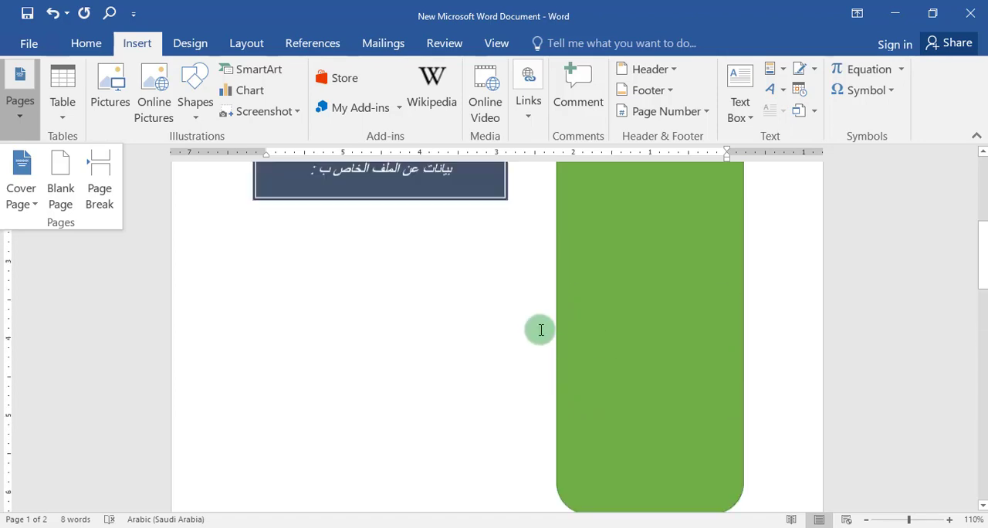
scroll(509, 293, up, 3)
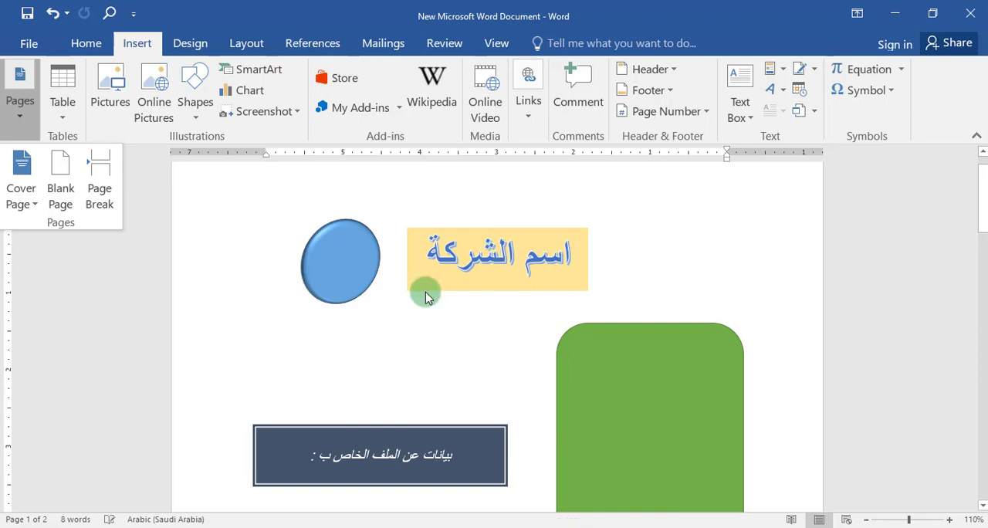
click(88, 430)
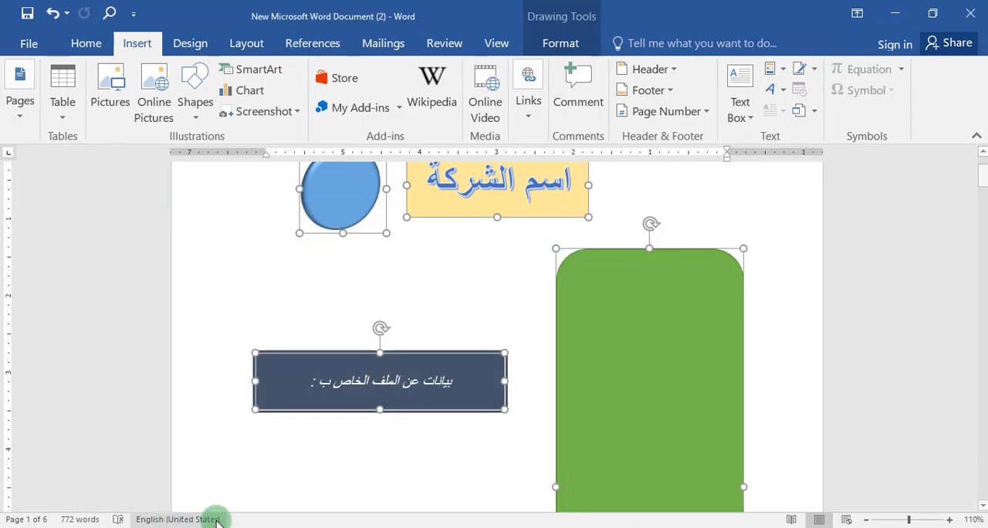
mouse_move(193, 527)
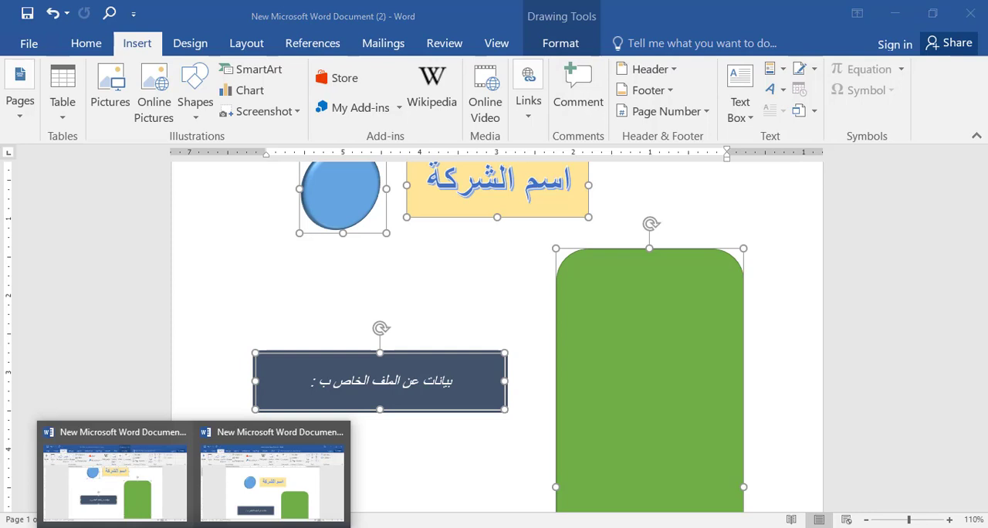
click(272, 482)
scroll(472, 335, down, 3)
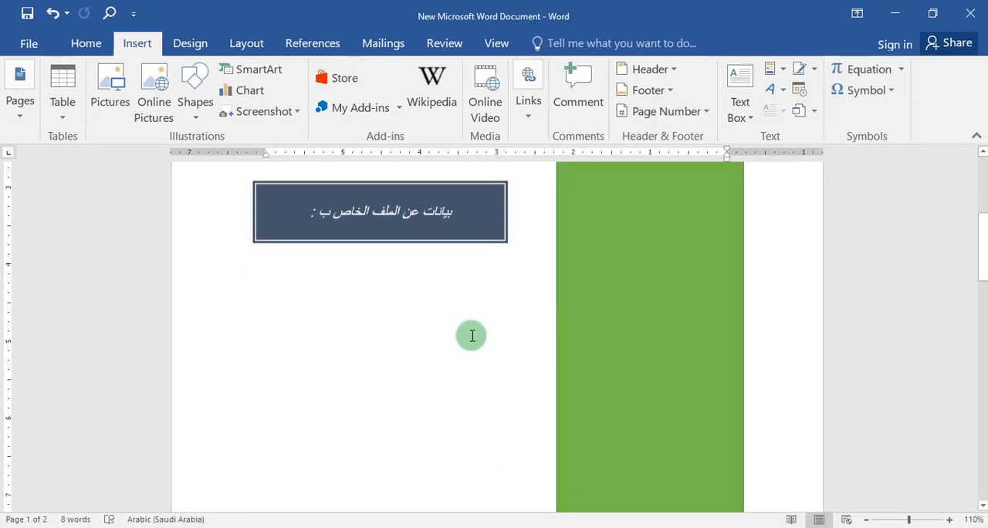
scroll(471, 335, down, 8)
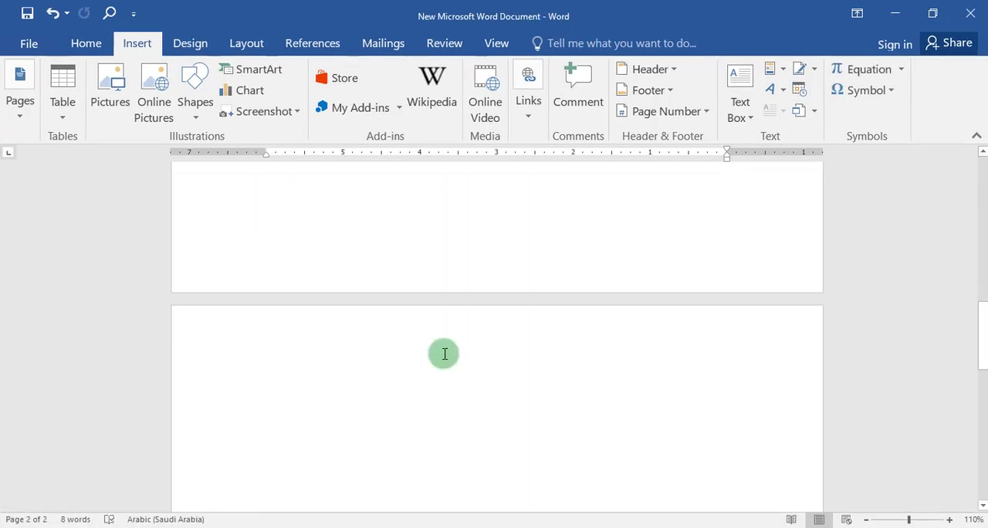
scroll(445, 354, down, 2)
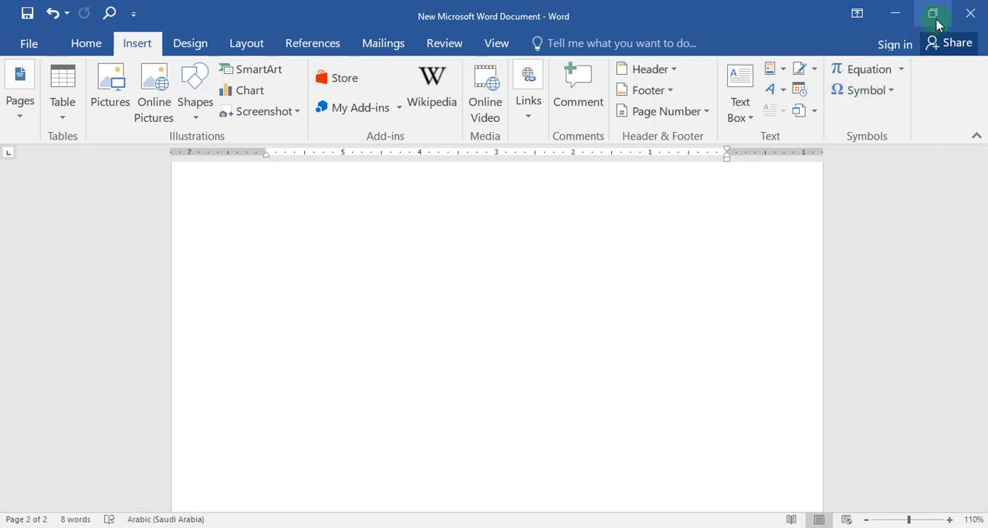
Step: Return to the original document and review the table-insertion options and the existing table with the "مسلسل" column
click(117, 479)
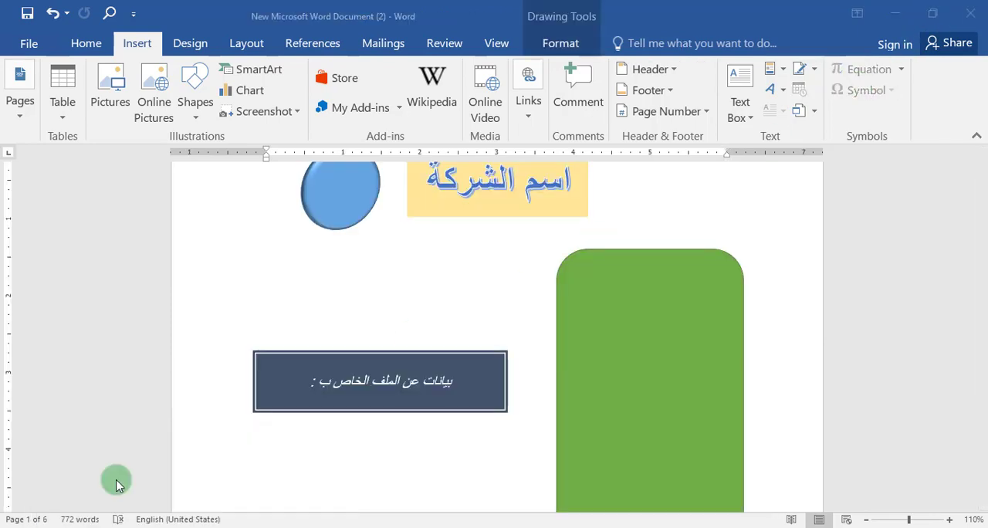
scroll(455, 399, down, 20)
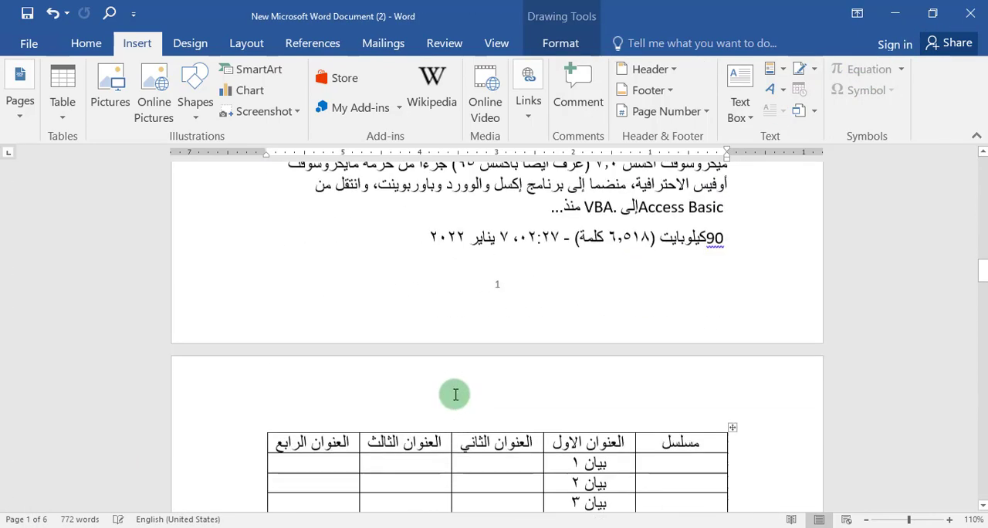
scroll(453, 395, up, 3)
click(62, 112)
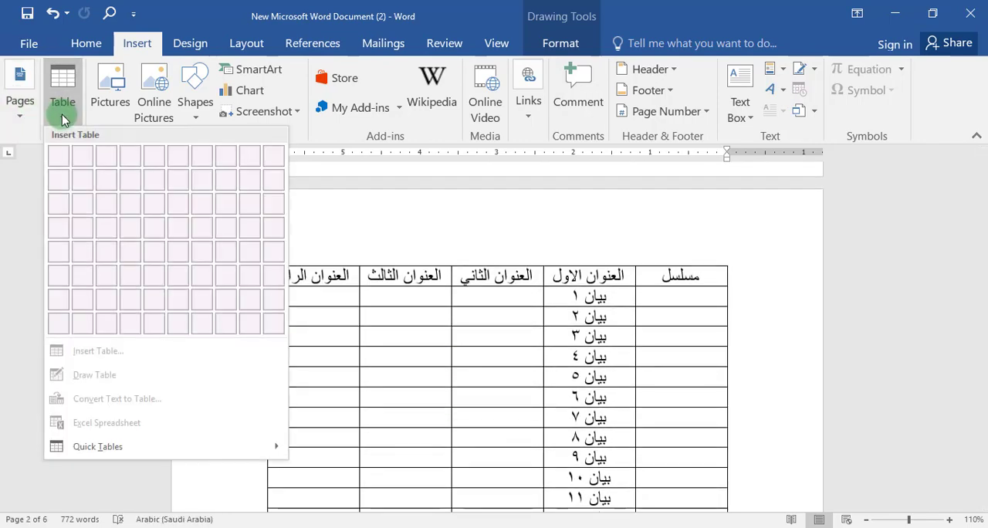
click(406, 355)
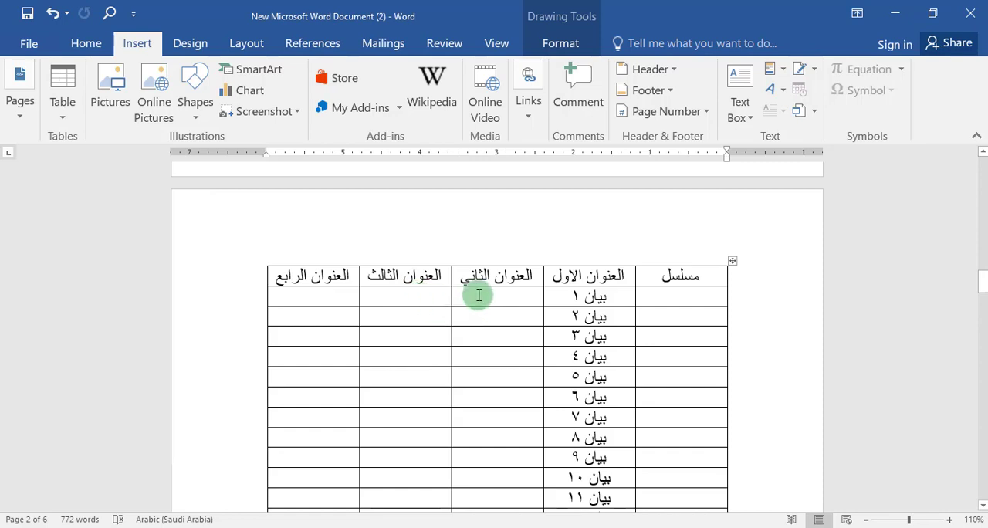
scroll(485, 293, down, 2)
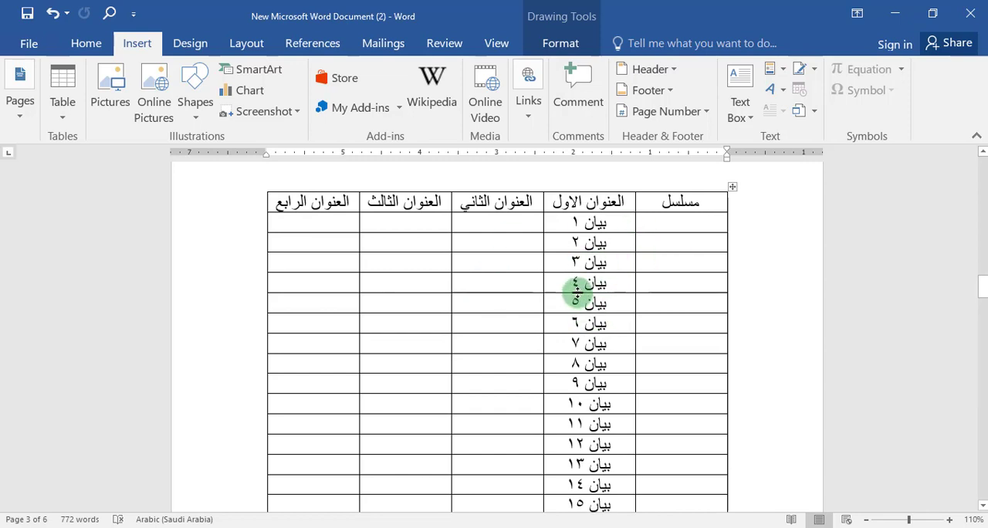
Step: Number the empty cells under the "مسلسل" heading automatically, using the plain 1, 2, 3 format without periods
click(689, 221)
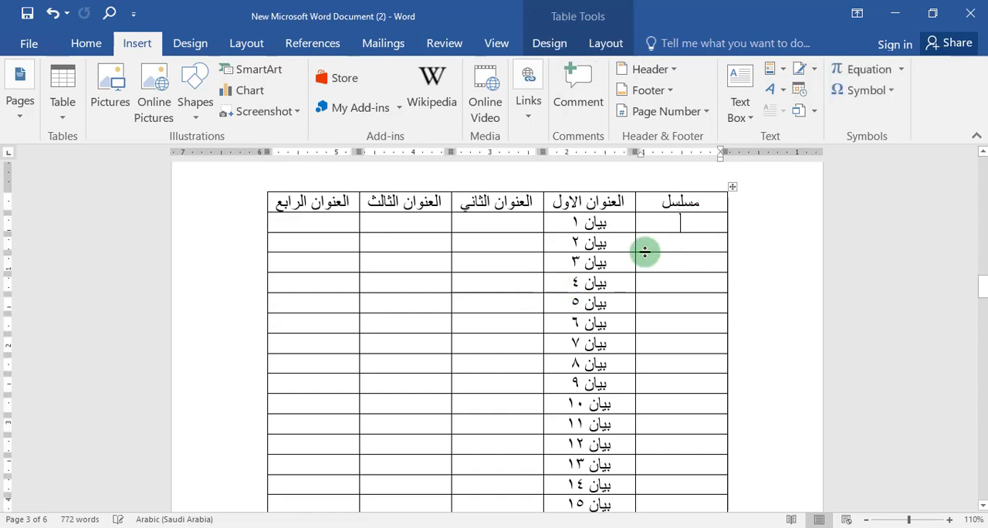
scroll(490, 267, down, 2)
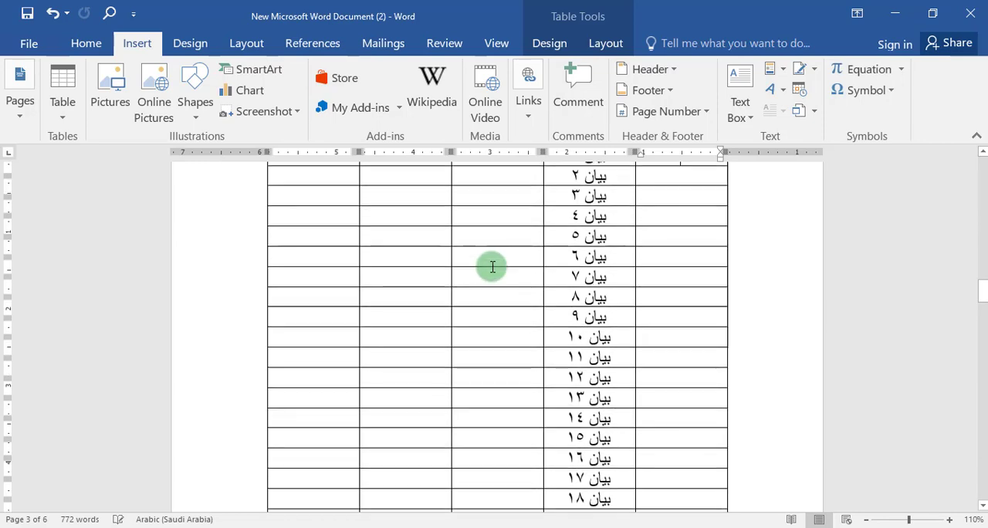
scroll(490, 266, up, 1)
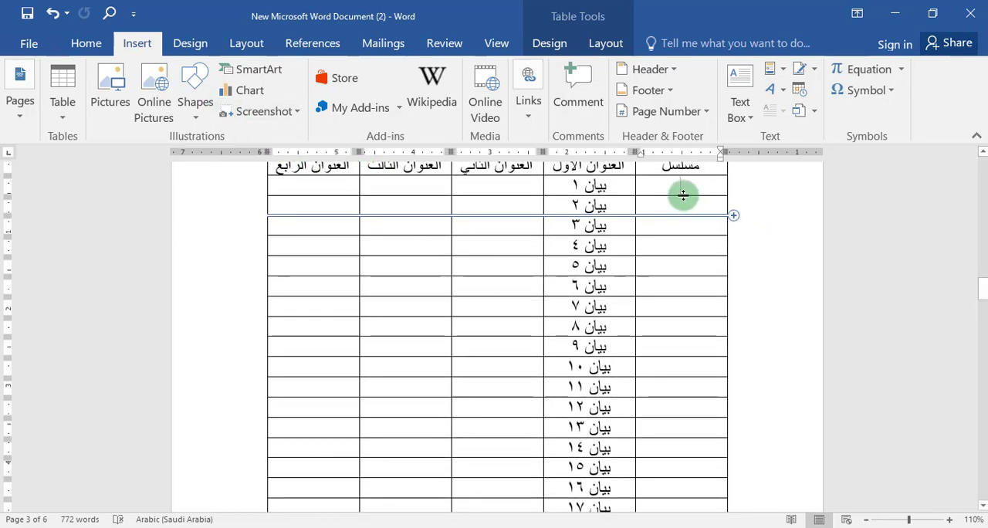
drag(686, 185, 680, 449)
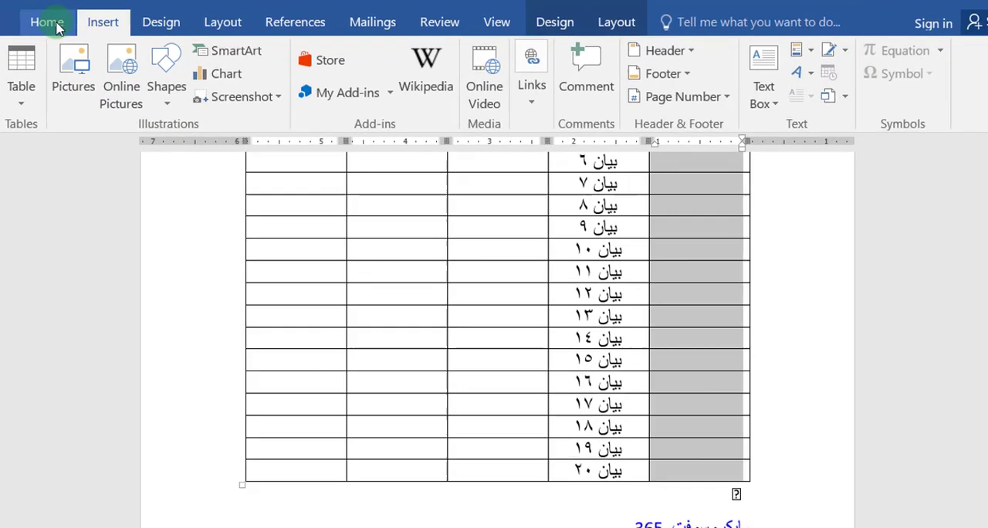
click(86, 43)
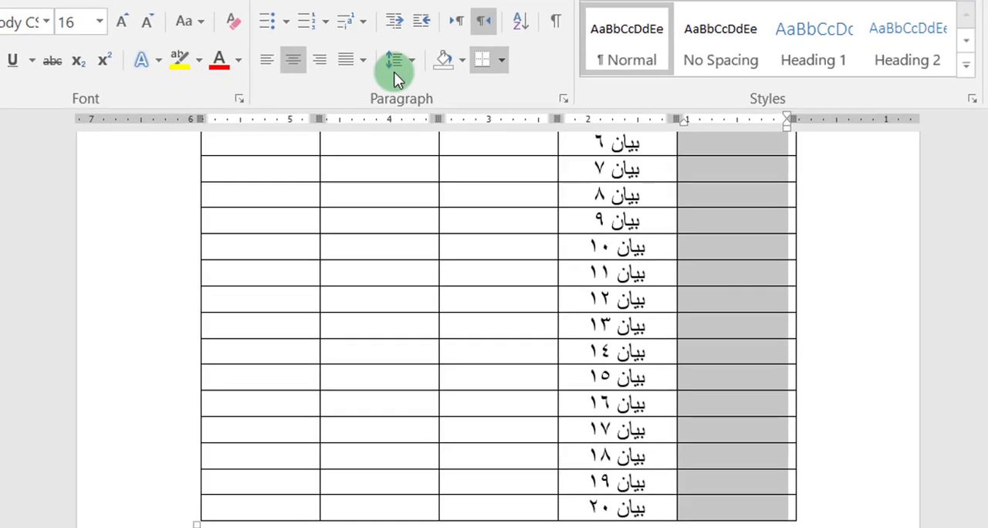
click(325, 23)
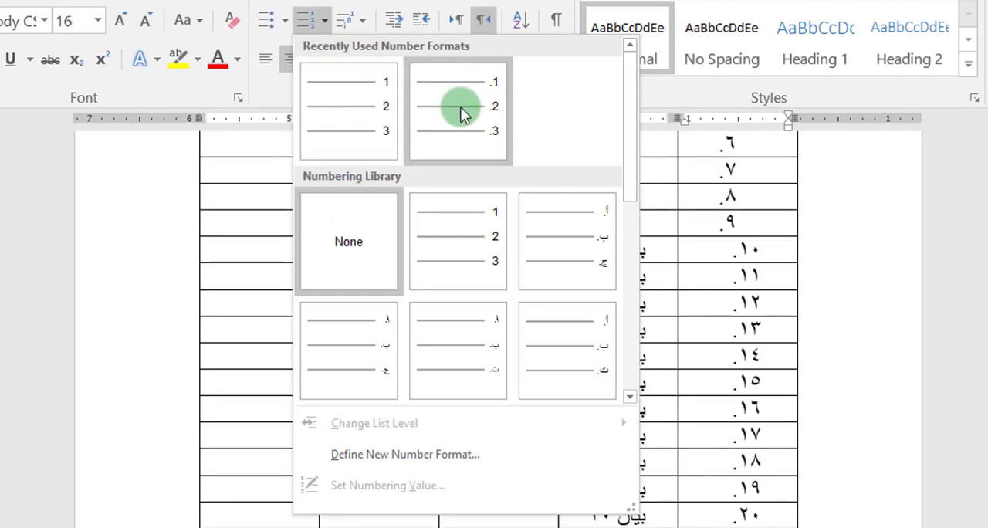
click(373, 111)
scroll(686, 379, up, 5)
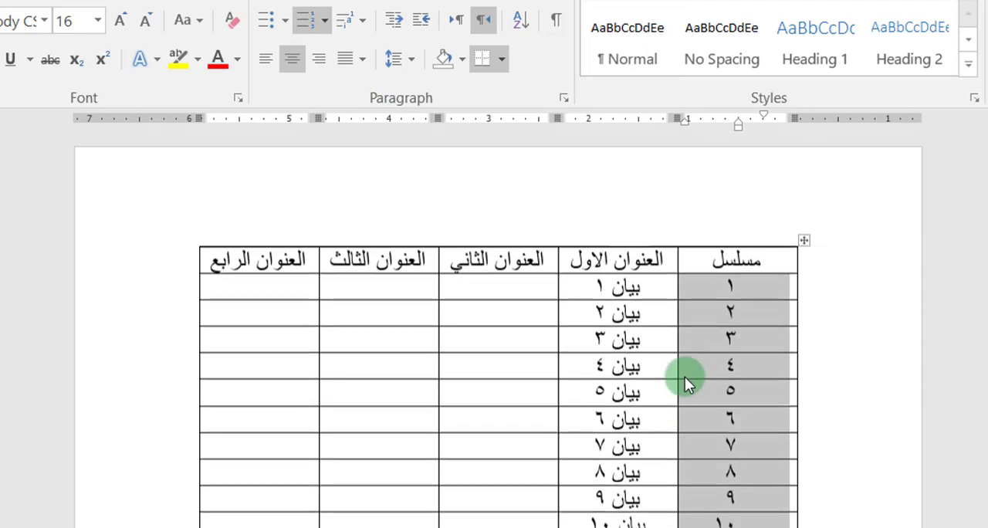
scroll(679, 375, down, 3)
scroll(740, 306, down, 3)
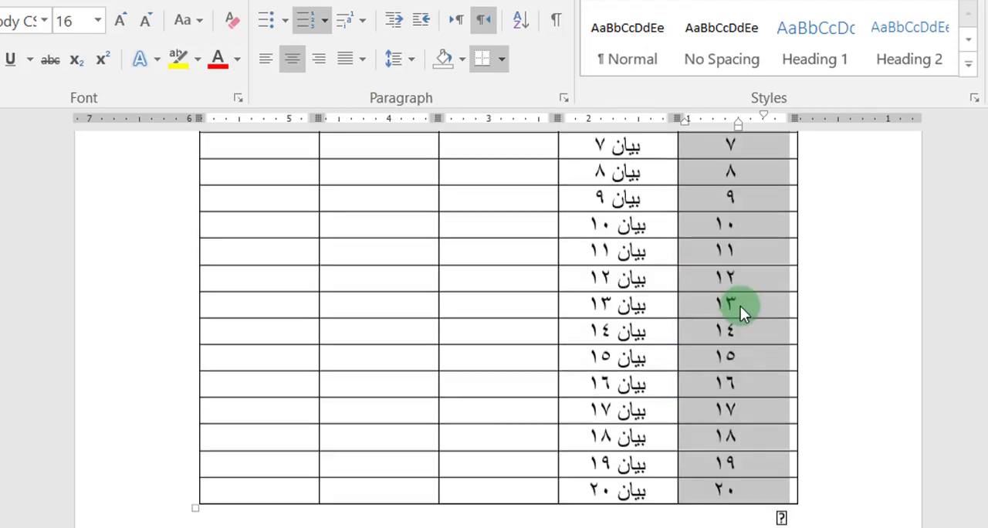
Step: Delete the entire table row containing "بيان ١٢"
scroll(811, 293, up, 1)
click(822, 308)
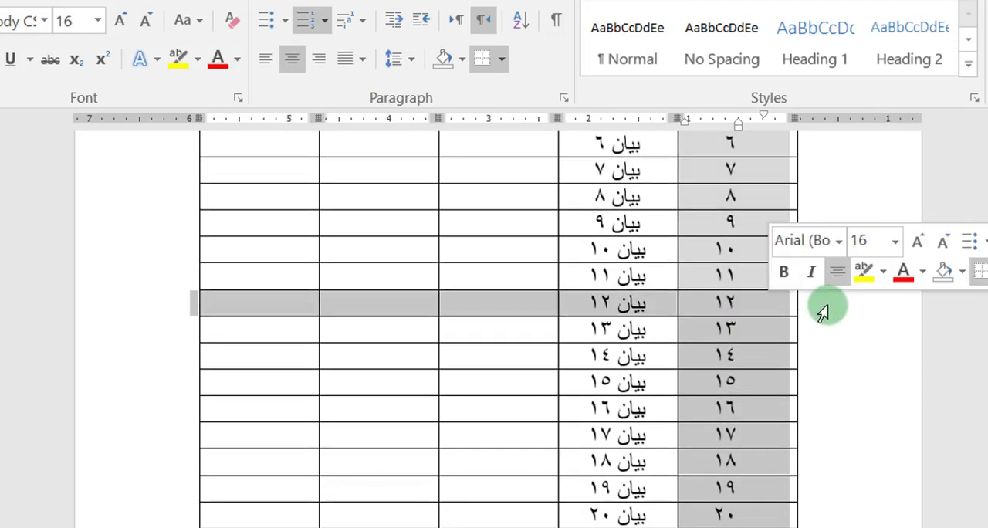
right_click(827, 304)
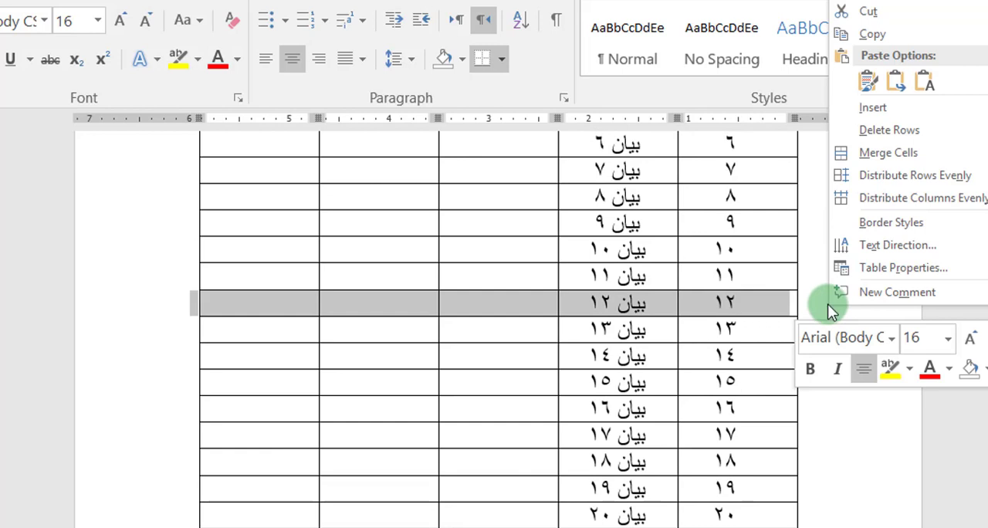
click(895, 131)
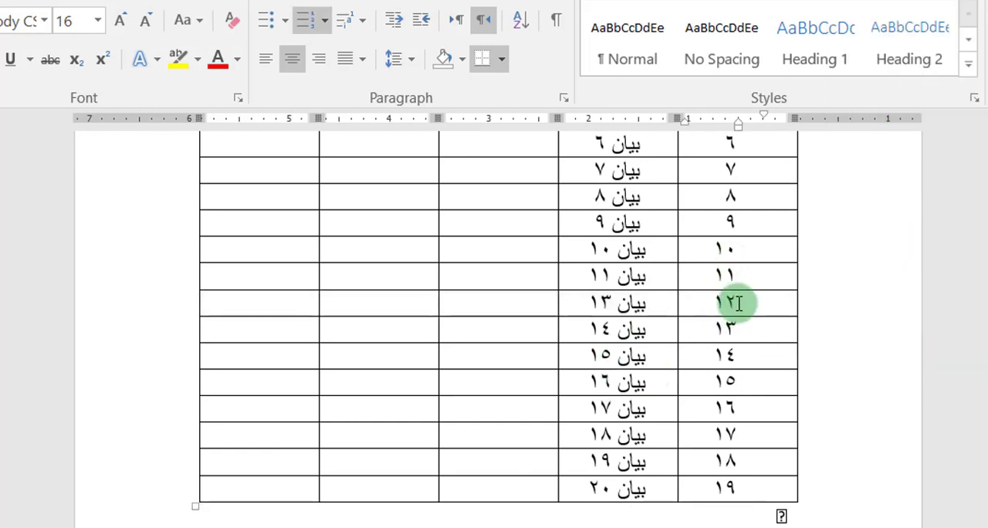
Step: Insert a blank row between the "بيان ١٥" and "بيان ١٦" rows of the table
click(807, 370)
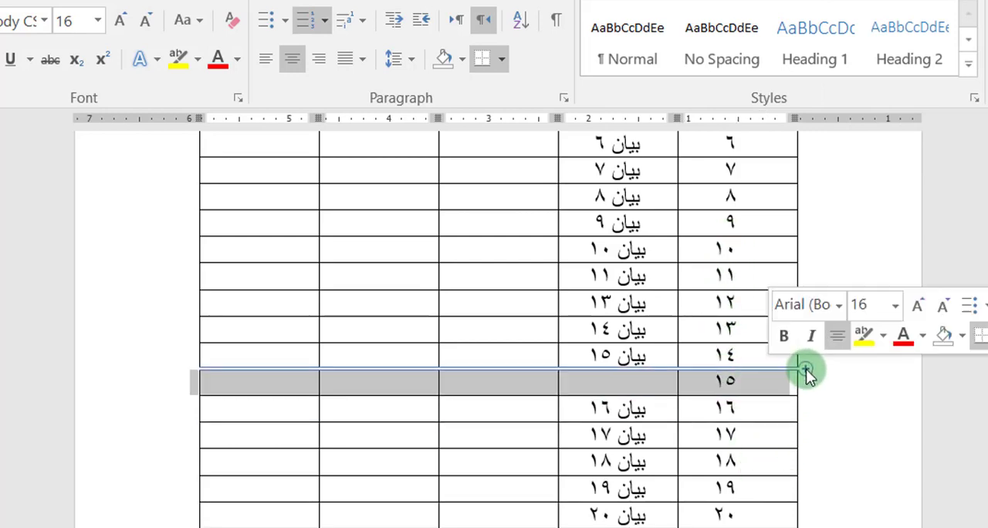
click(742, 357)
scroll(749, 411, up, 3)
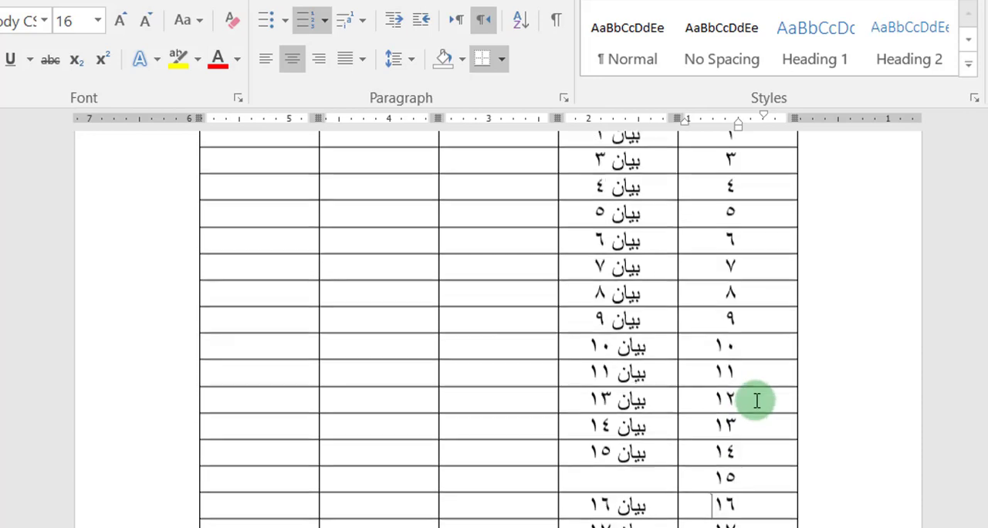
Step: Select the numbered cells of the "مسلسل" column and switch them to the number format with a period after each number
drag(717, 242, 719, 512)
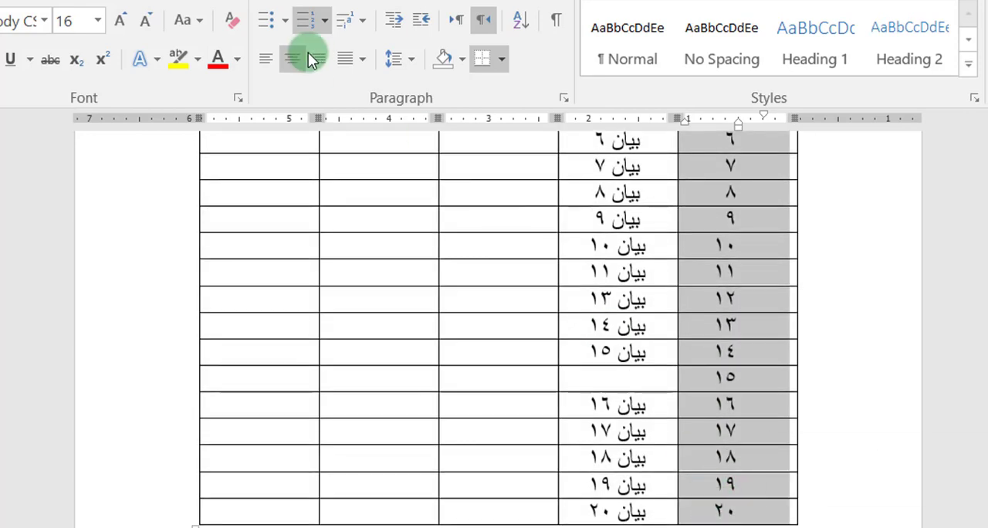
click(324, 21)
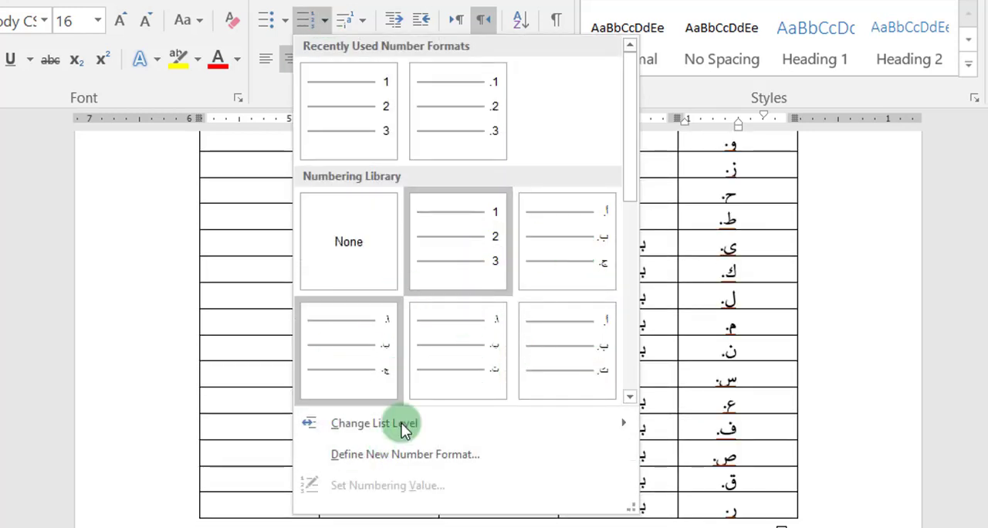
click(477, 124)
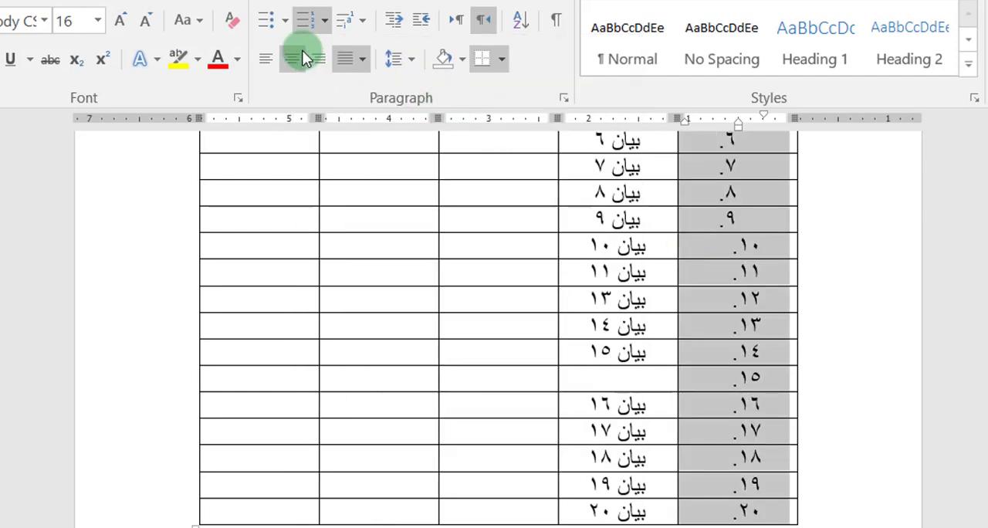
Step: Define a new number format for the "مسلسل" column that shows the number 1 without the period
click(324, 21)
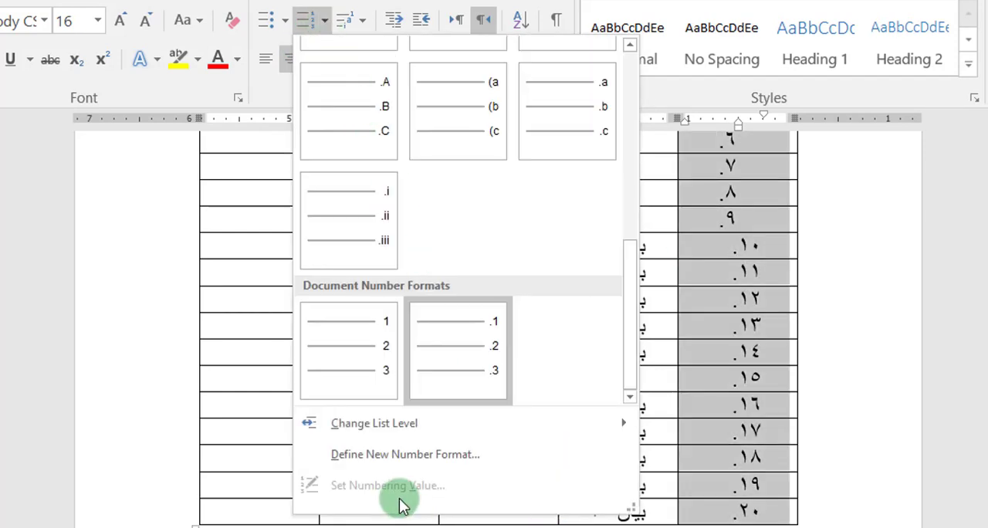
click(419, 459)
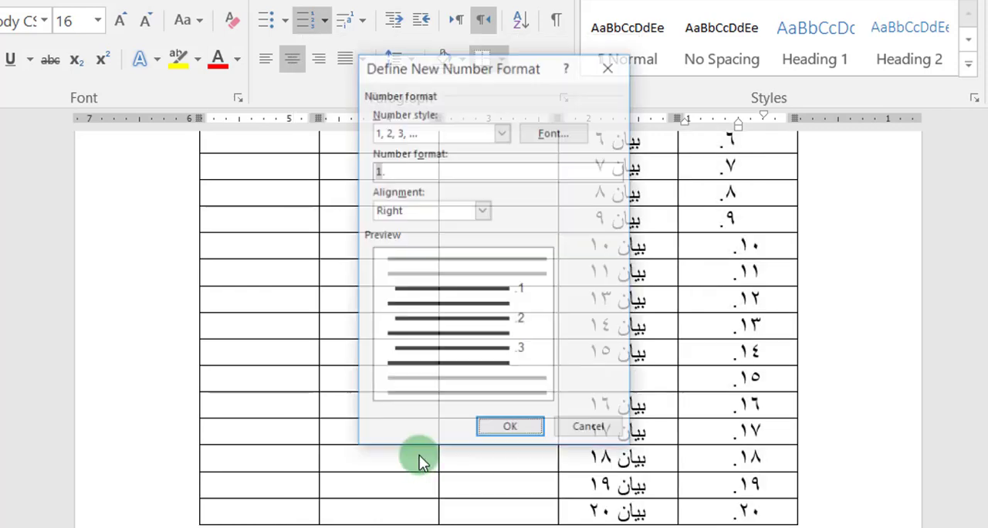
drag(375, 167, 388, 171)
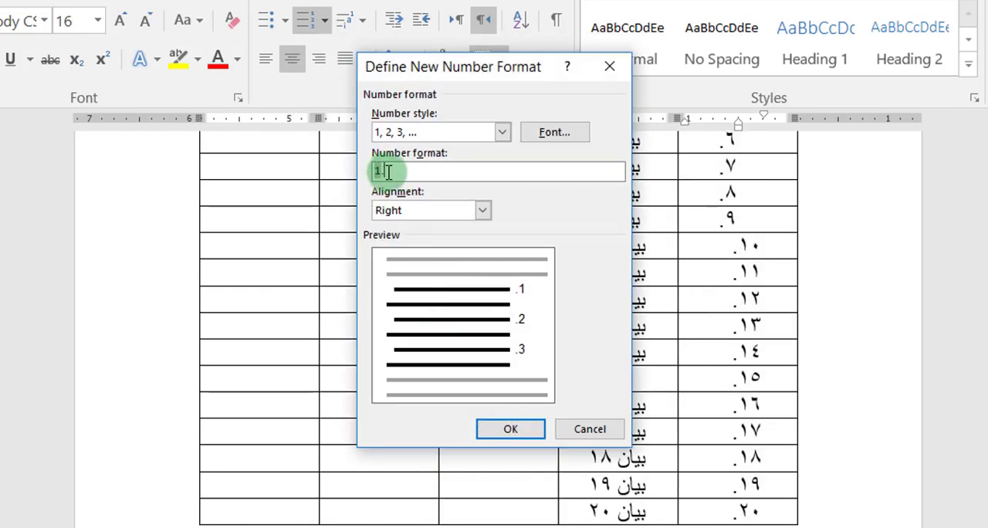
key(BackSpace)
click(516, 427)
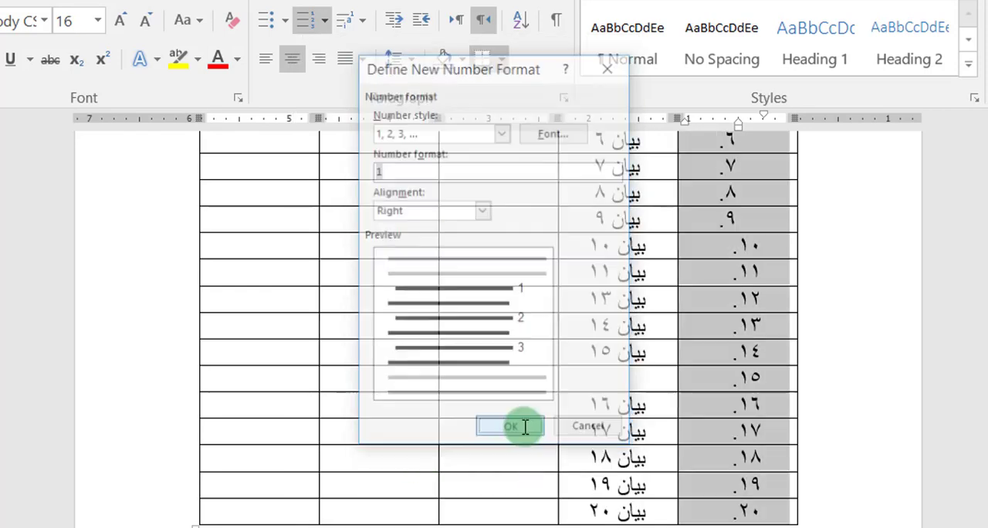
Step: Try the lowercase Roman numeral format (i., ii., iii.) on the "مسلسل" column and undo it
click(324, 20)
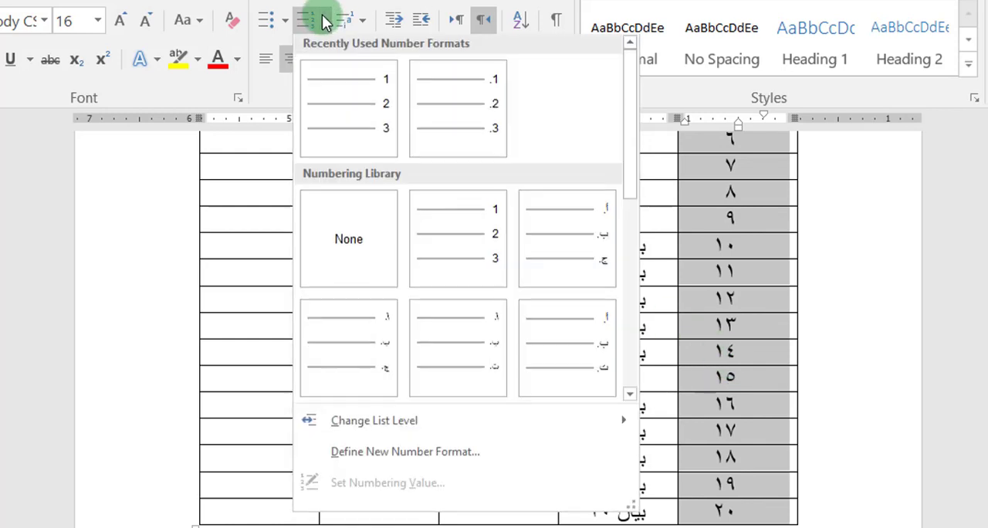
scroll(451, 331, down, 3)
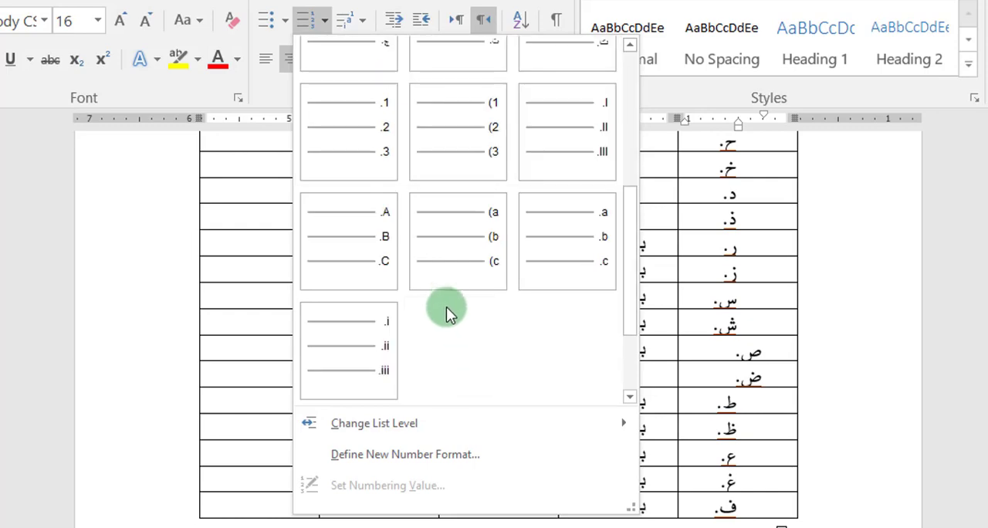
click(366, 348)
click(366, 348)
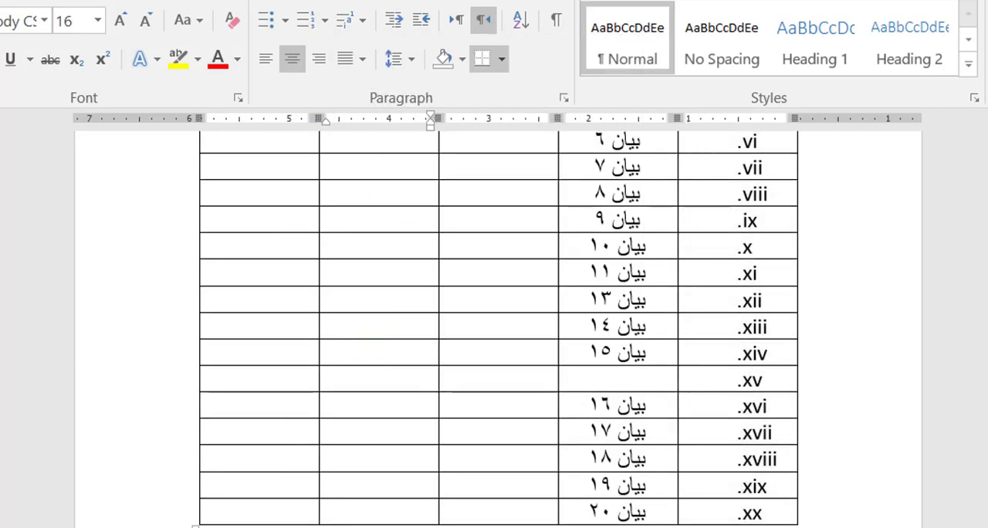
key(ctrl+z)
Step: Set the numbering value of the first "مسلسل" row to 50 as a new list and check the numbering down to the last row
scroll(749, 365, up, 5)
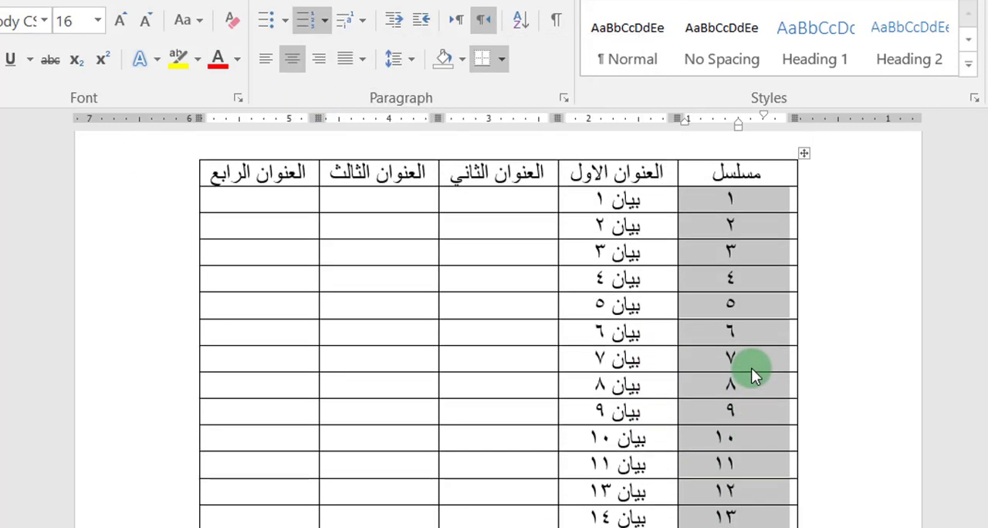
scroll(732, 393, down, 5)
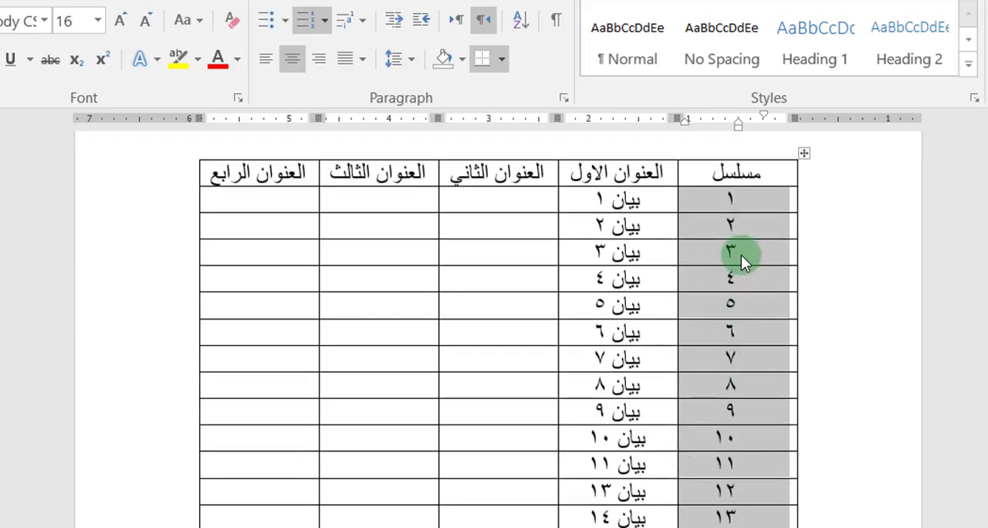
click(736, 199)
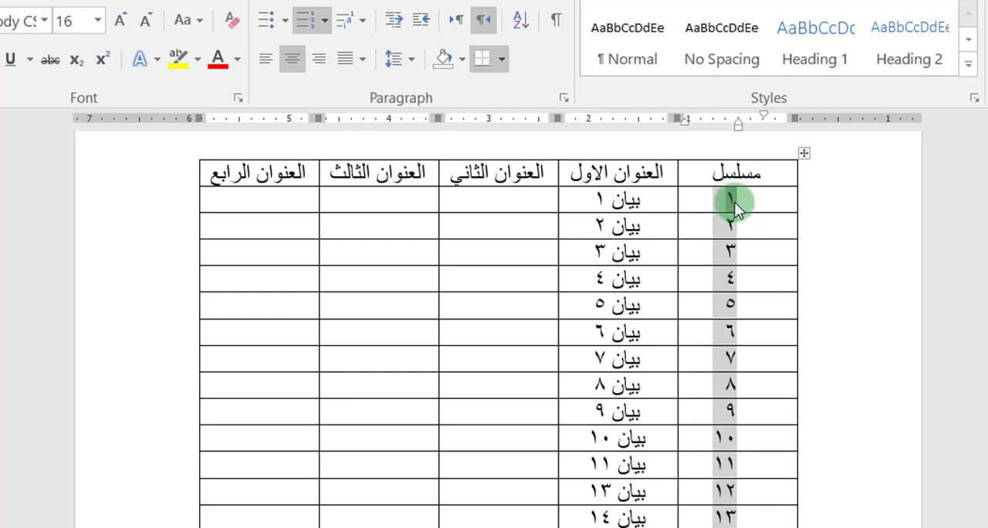
right_click(734, 202)
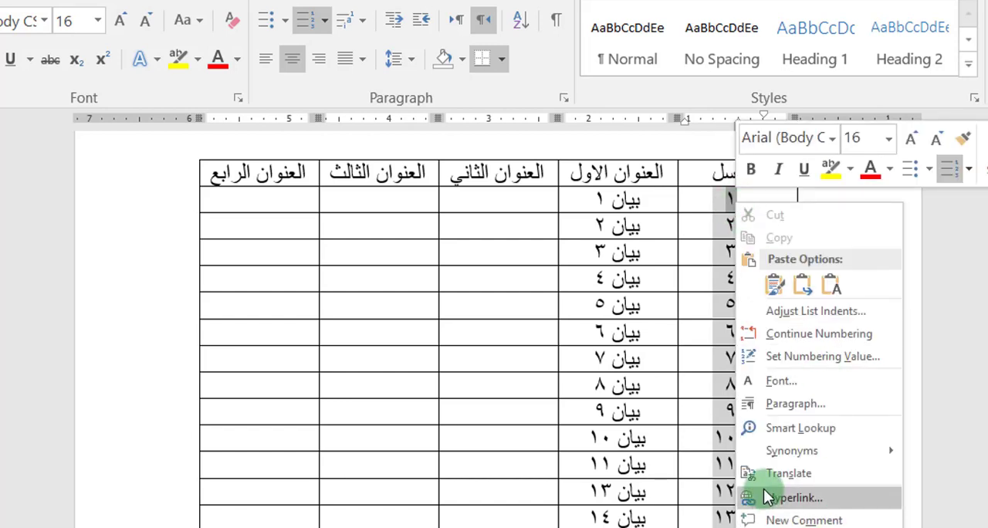
click(817, 357)
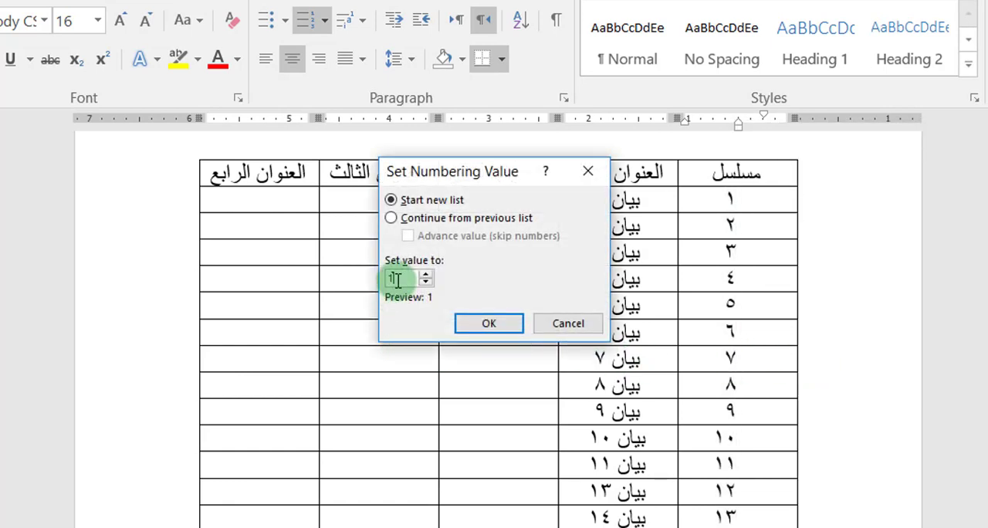
drag(398, 280, 389, 278)
text(50)
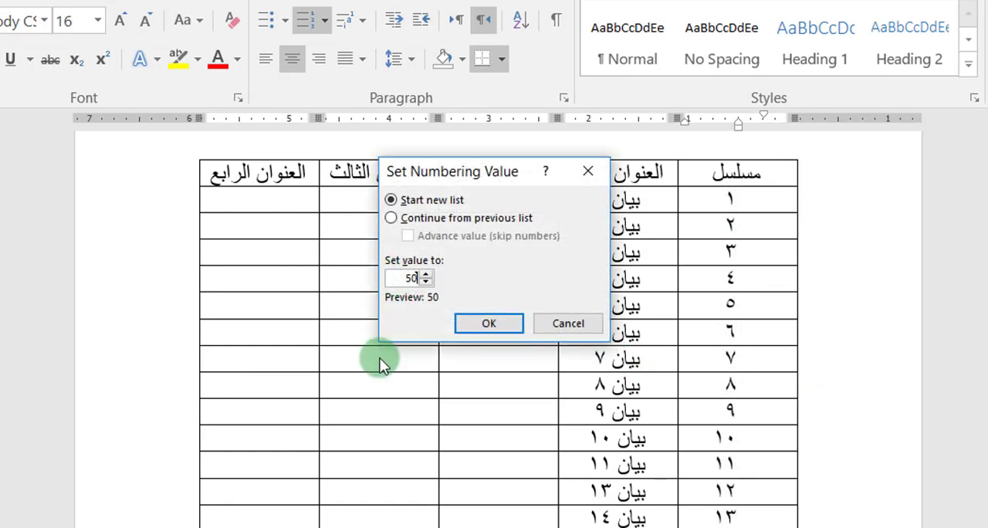
click(489, 323)
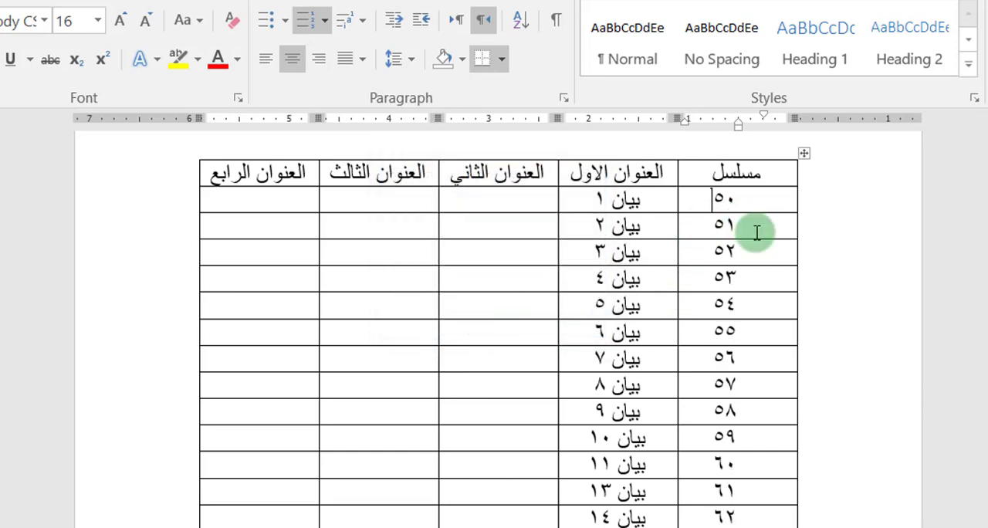
scroll(759, 251, down, 5)
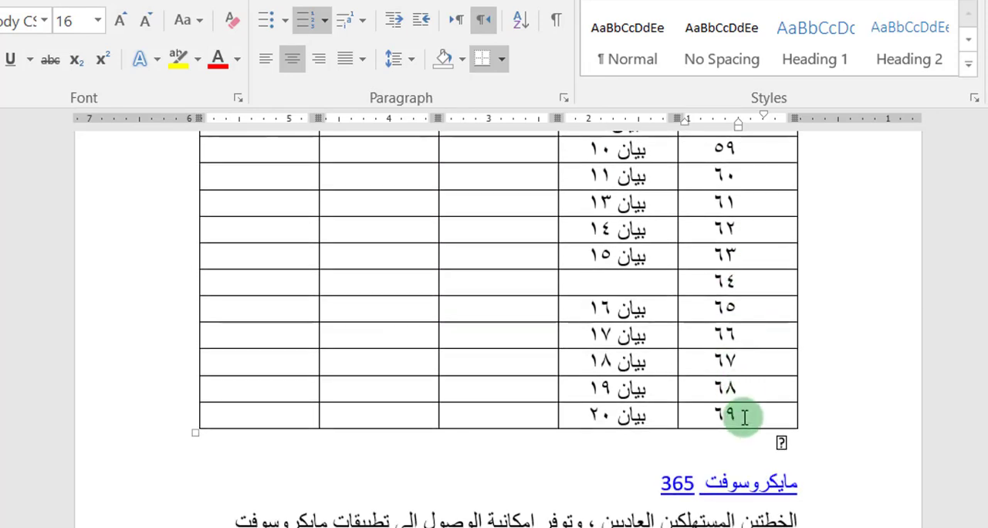